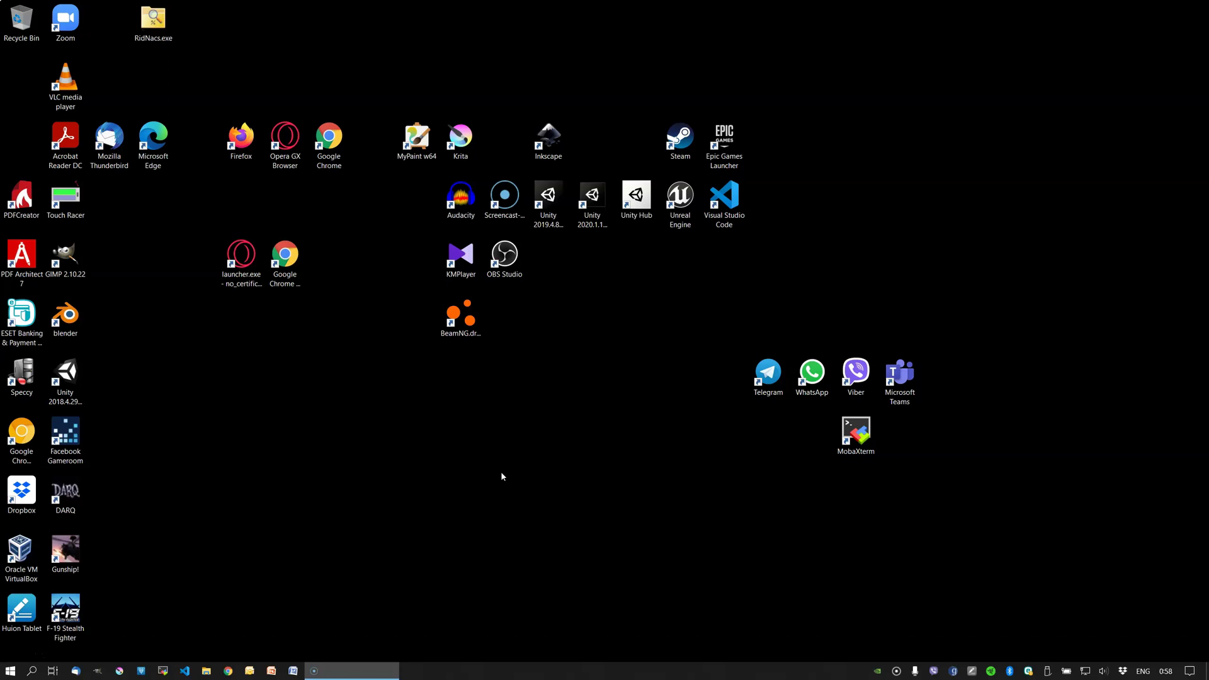
- Open NVIDIA Control Panel from the NVIDIA system-tray icon's right-click menu
click(535, 485)
click(876, 672)
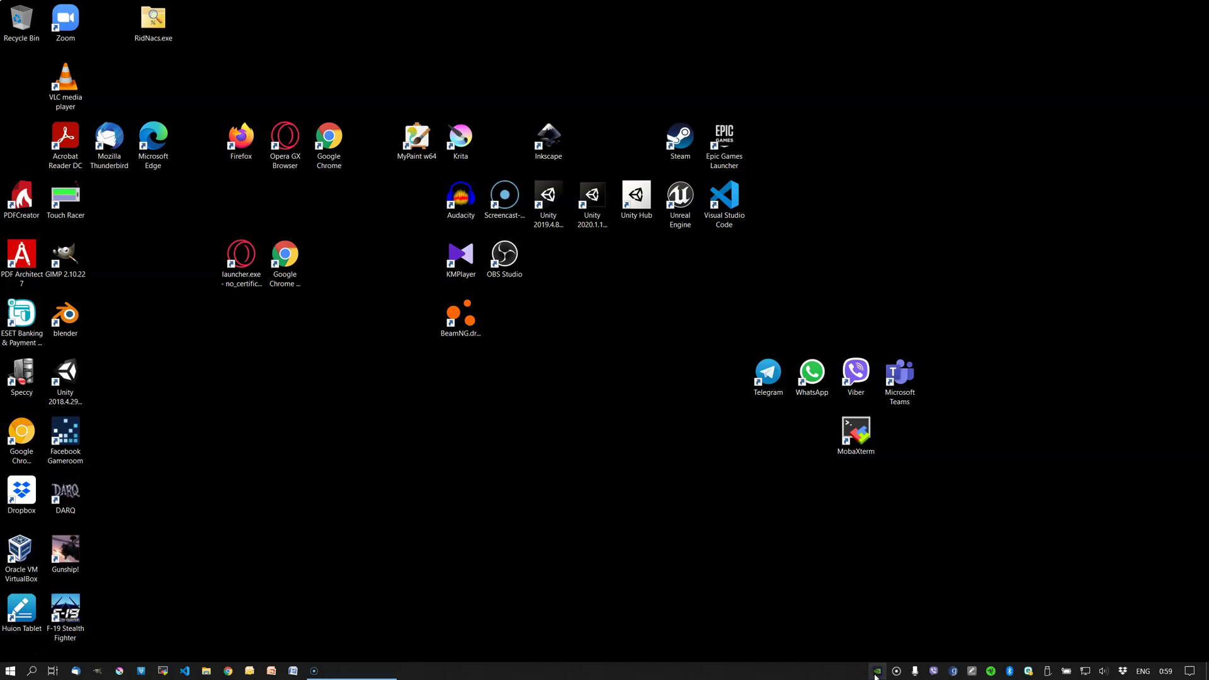
right_click(877, 672)
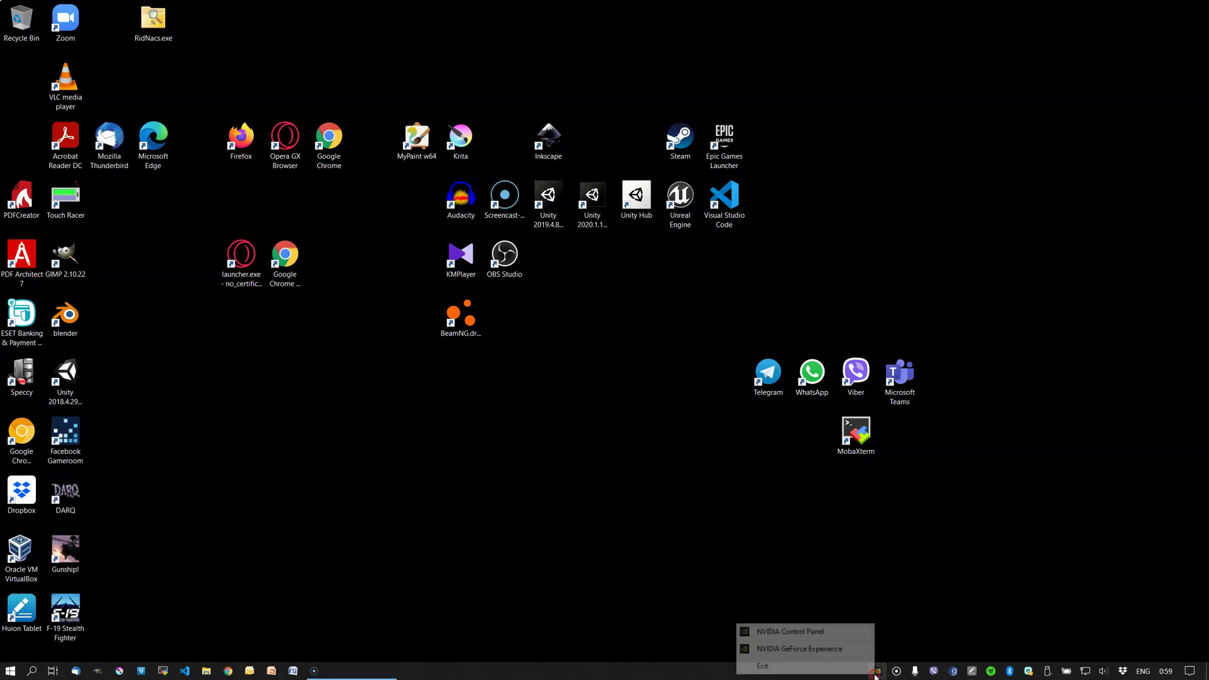
click(825, 633)
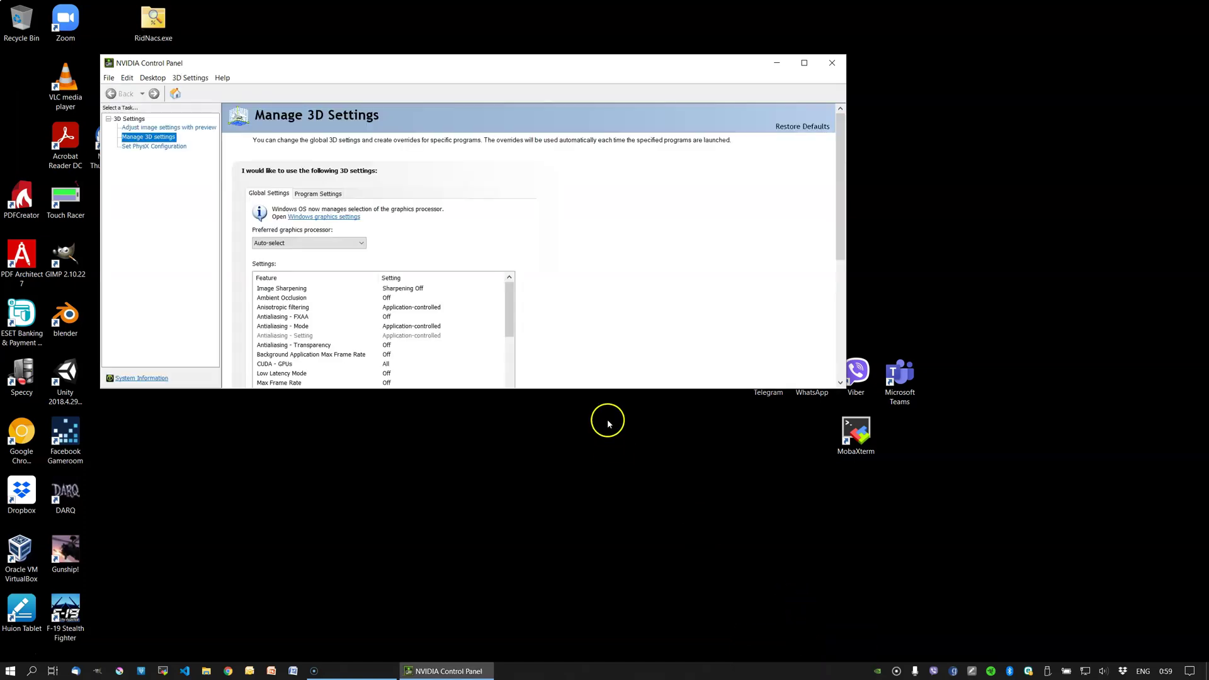
- Give Google Chrome the High-performance NVIDIA processor in Manage 3D settings Program Settings, and apply
drag(613, 390, 613, 564)
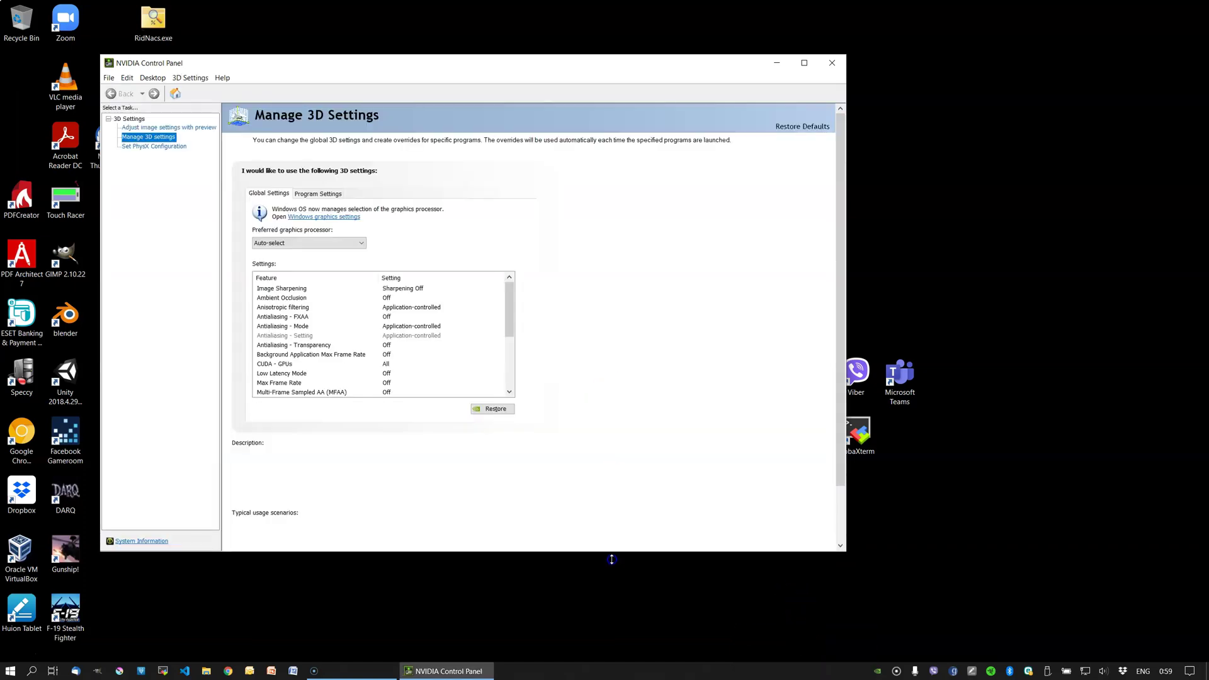
click(146, 139)
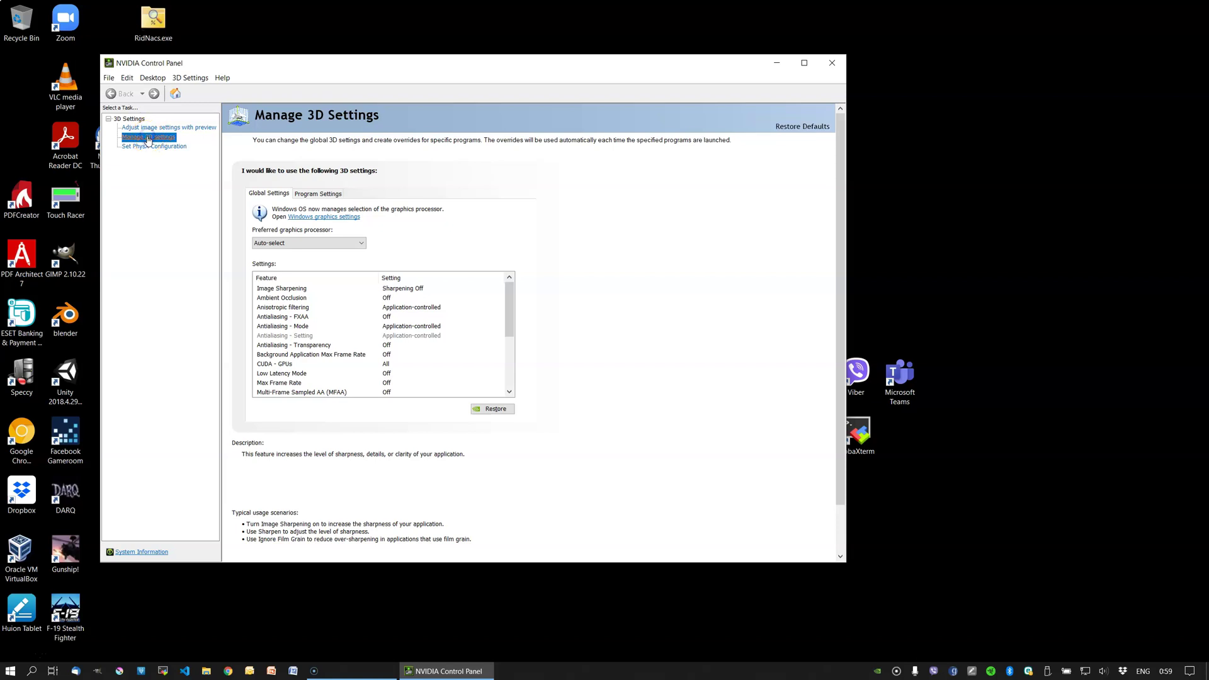
click(316, 193)
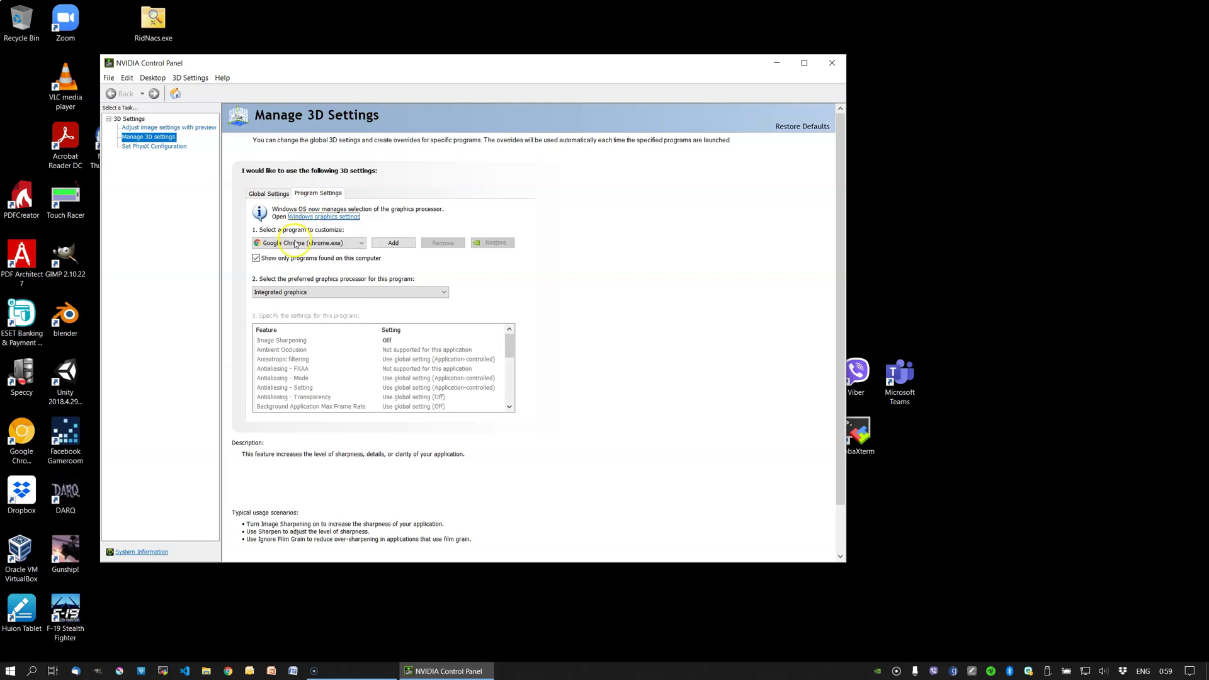
click(361, 245)
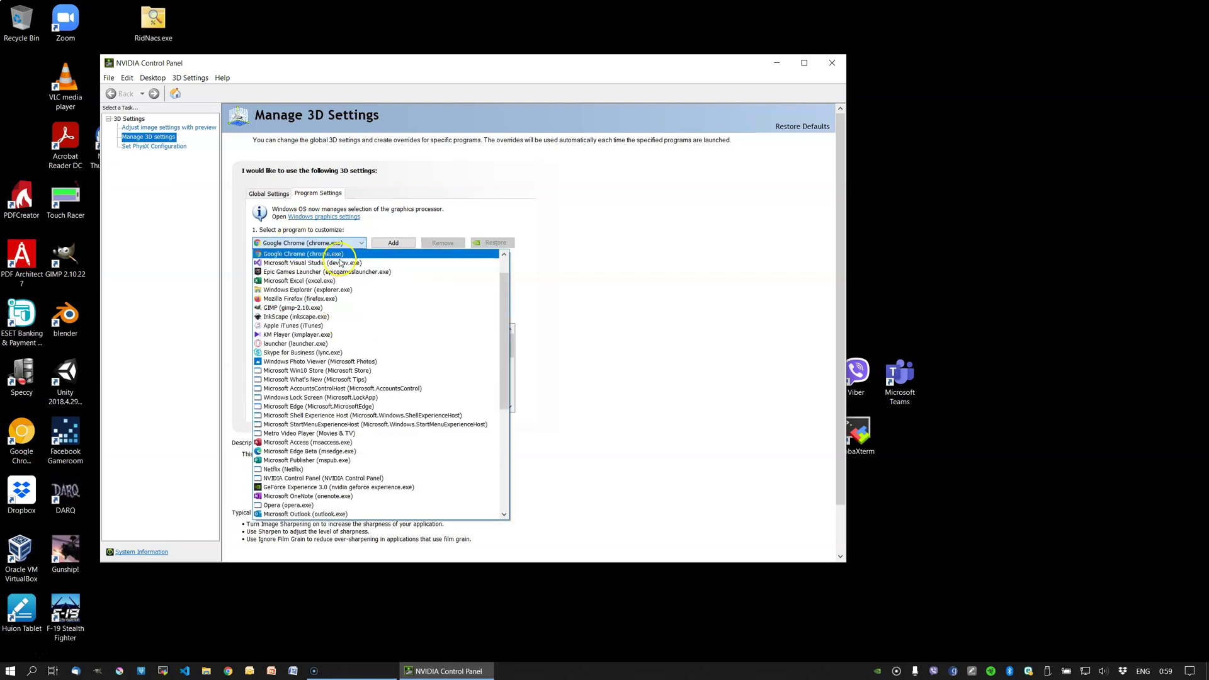
click(338, 258)
click(340, 292)
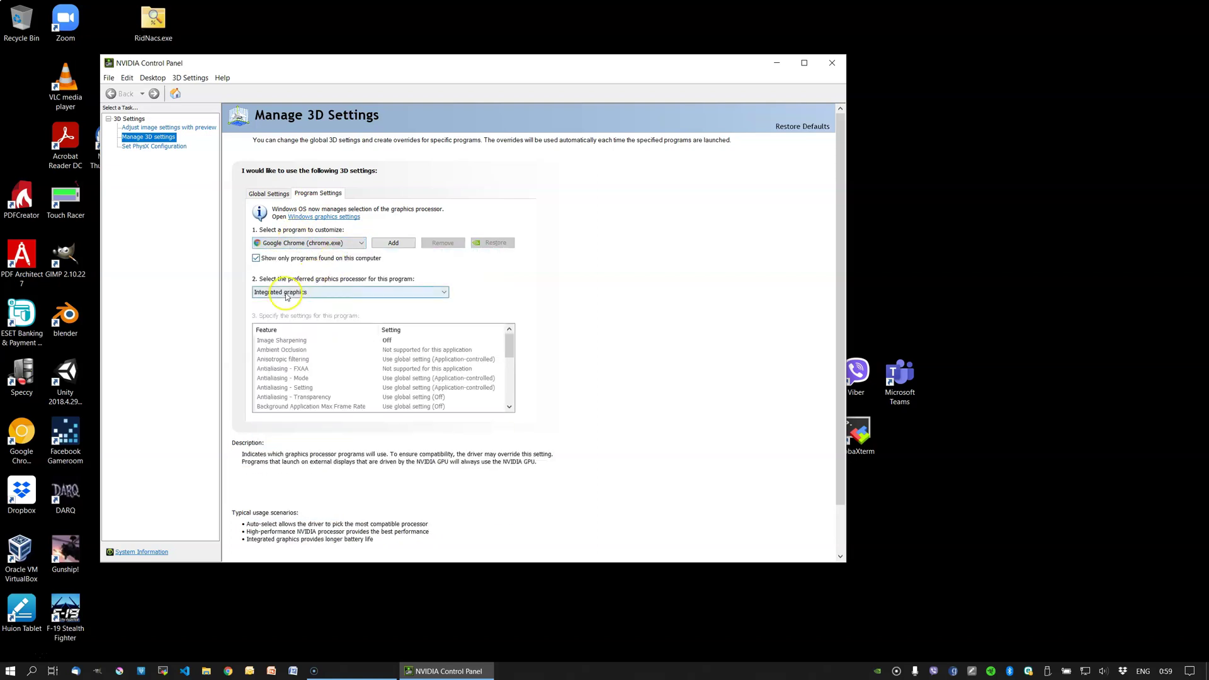
click(439, 294)
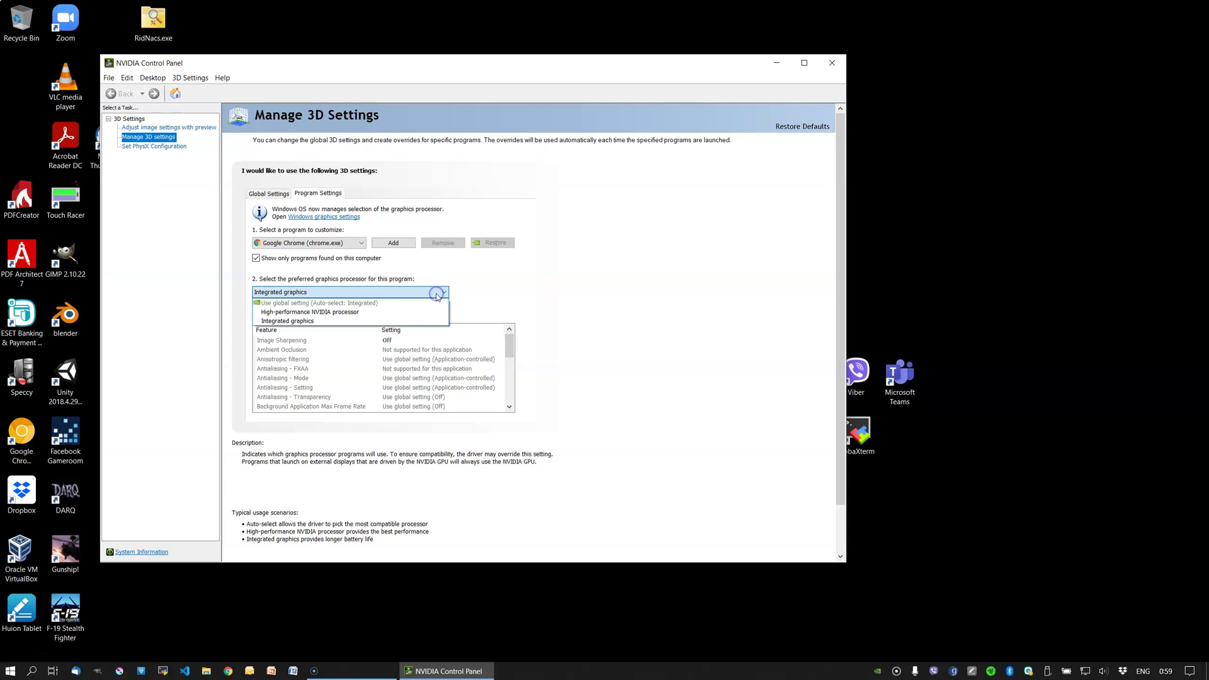
click(324, 313)
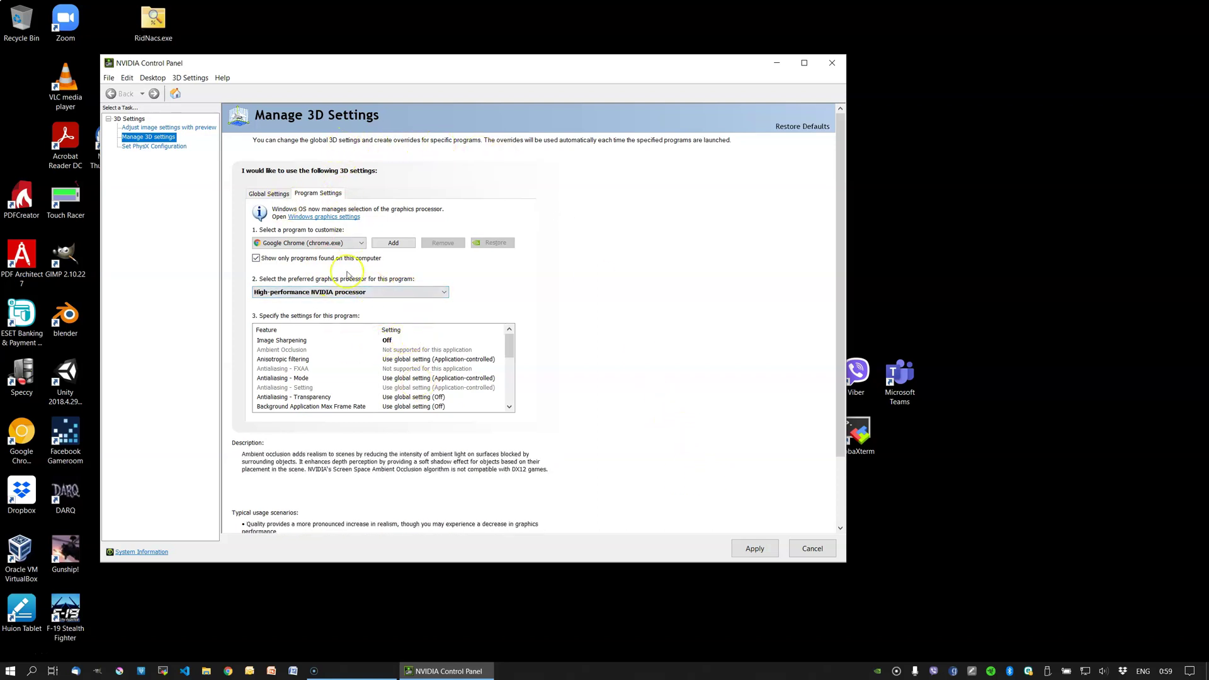
click(758, 551)
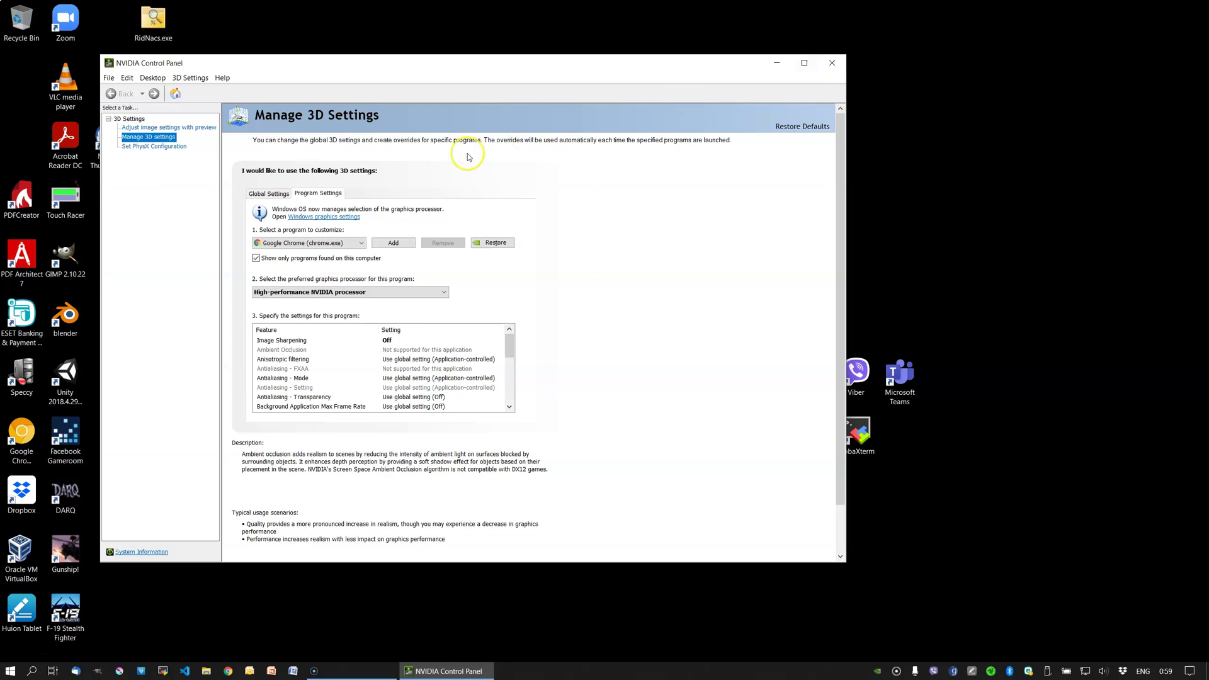
- Close NVIDIA Control Panel and search the Start menu for 'grap'
click(836, 64)
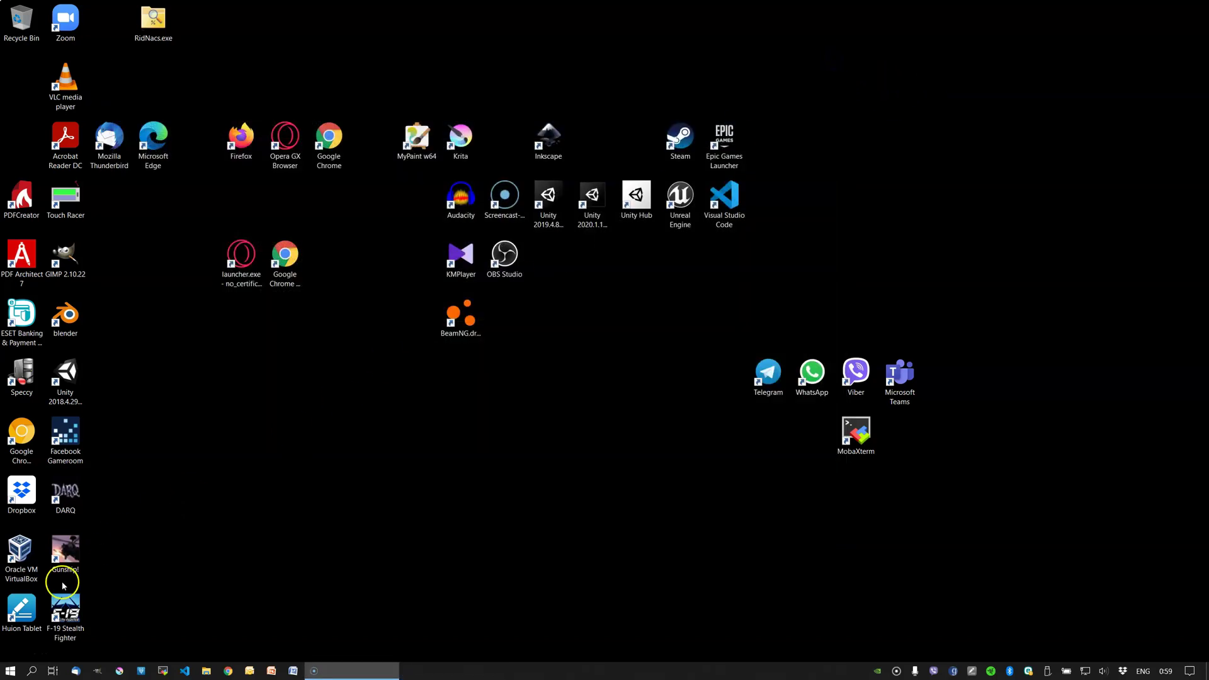
click(12, 671)
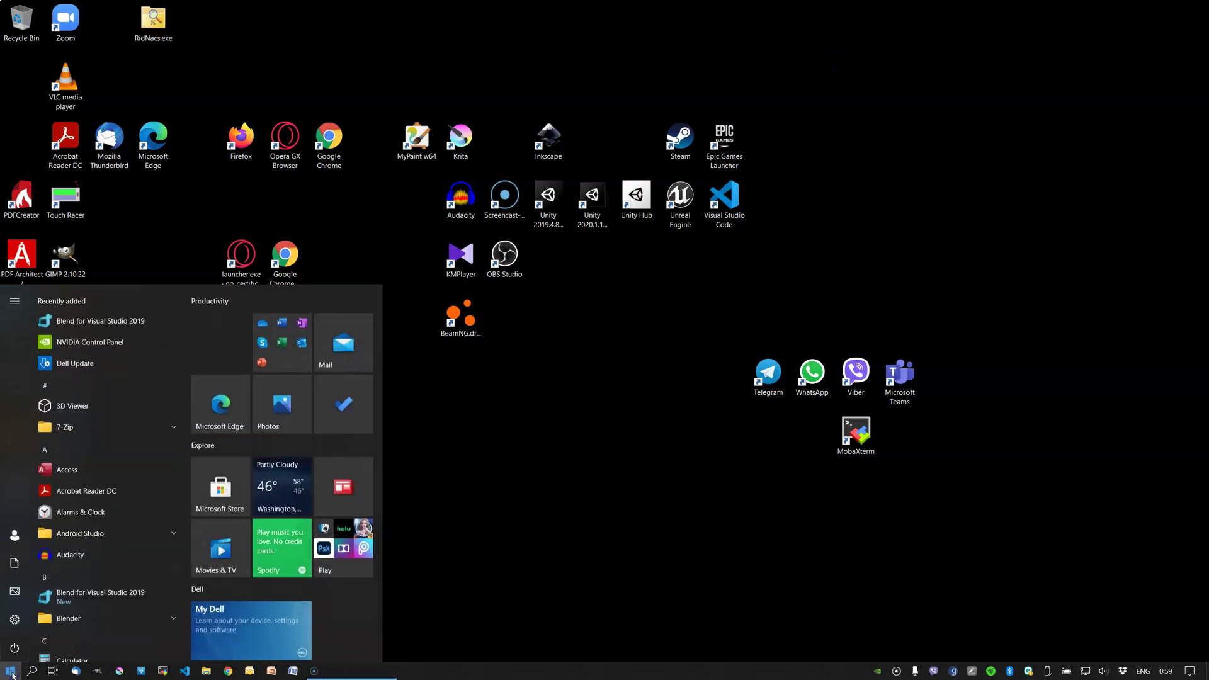
text(gra)
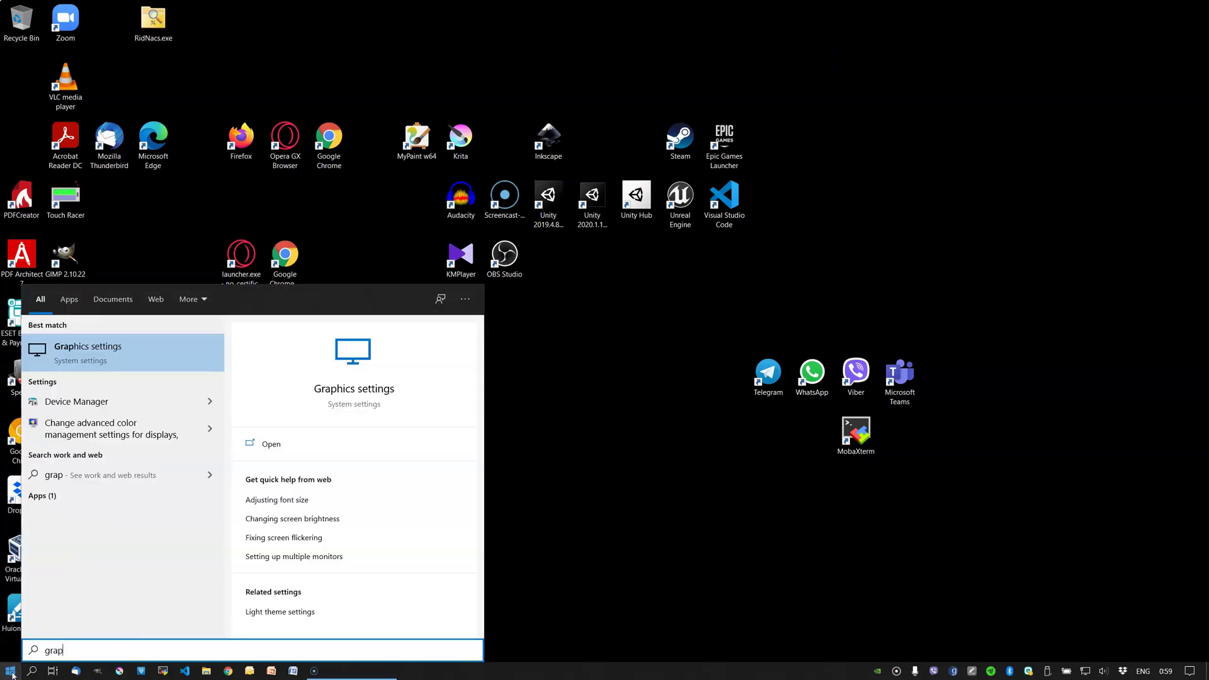
text(p)
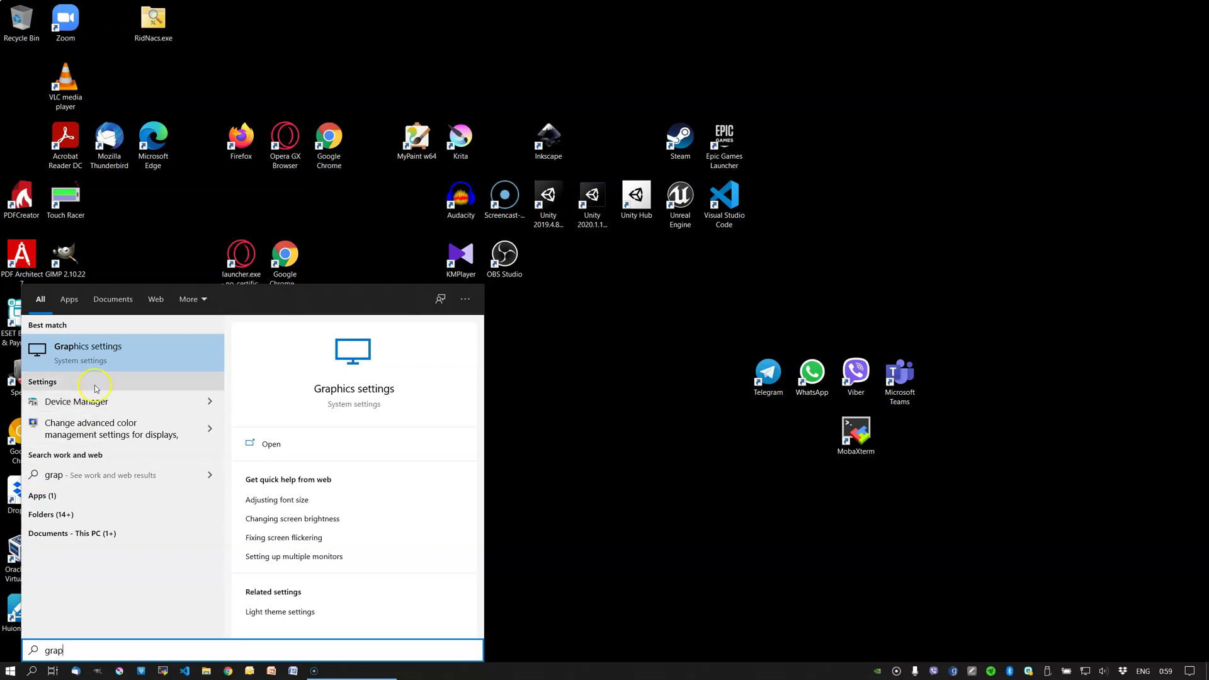
- Open Graphics settings and review its app list, including Google Chrome's entry
click(91, 355)
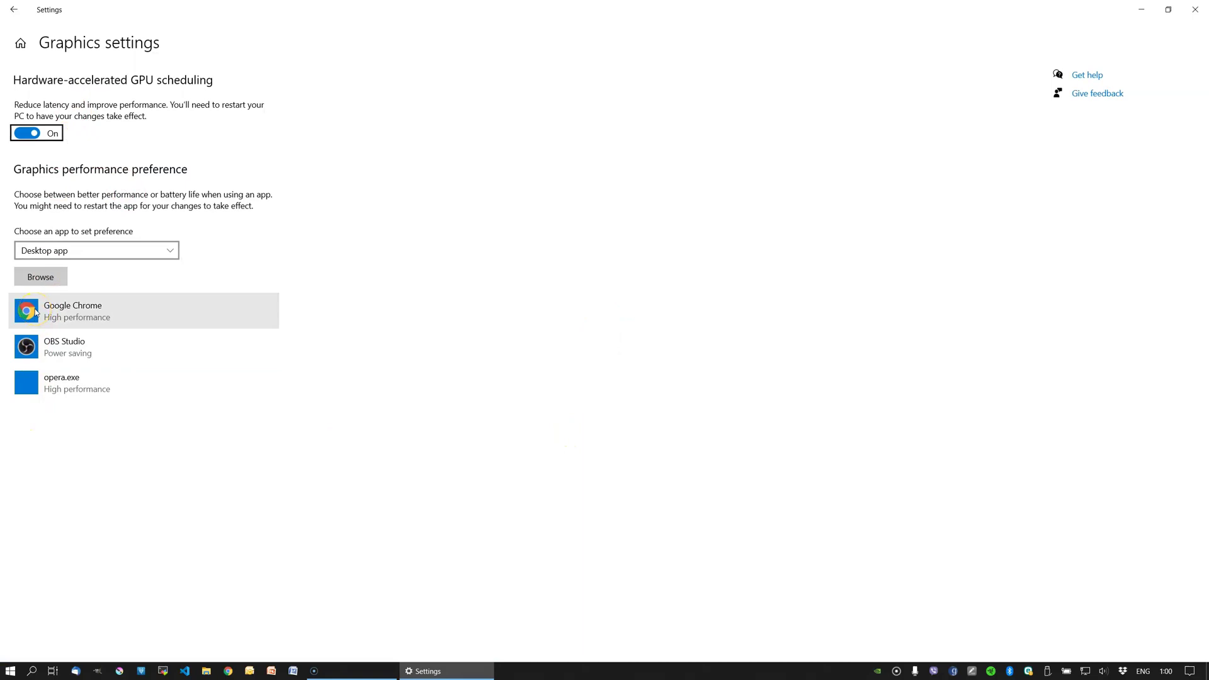
click(58, 347)
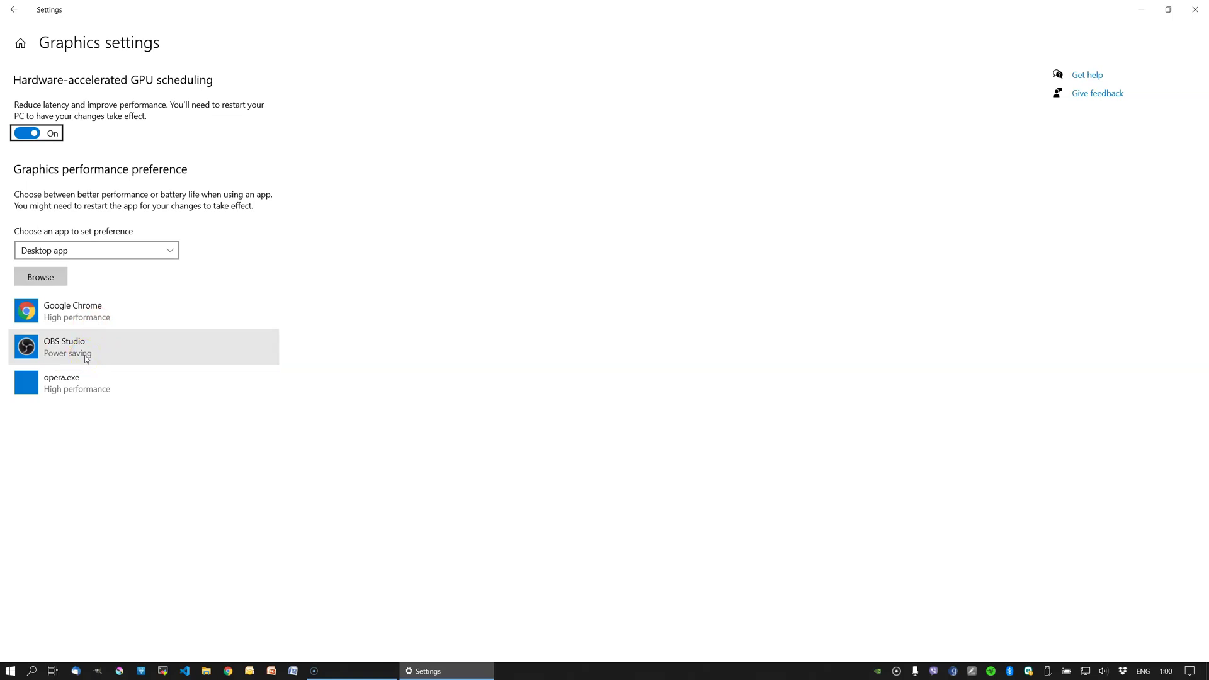
click(70, 312)
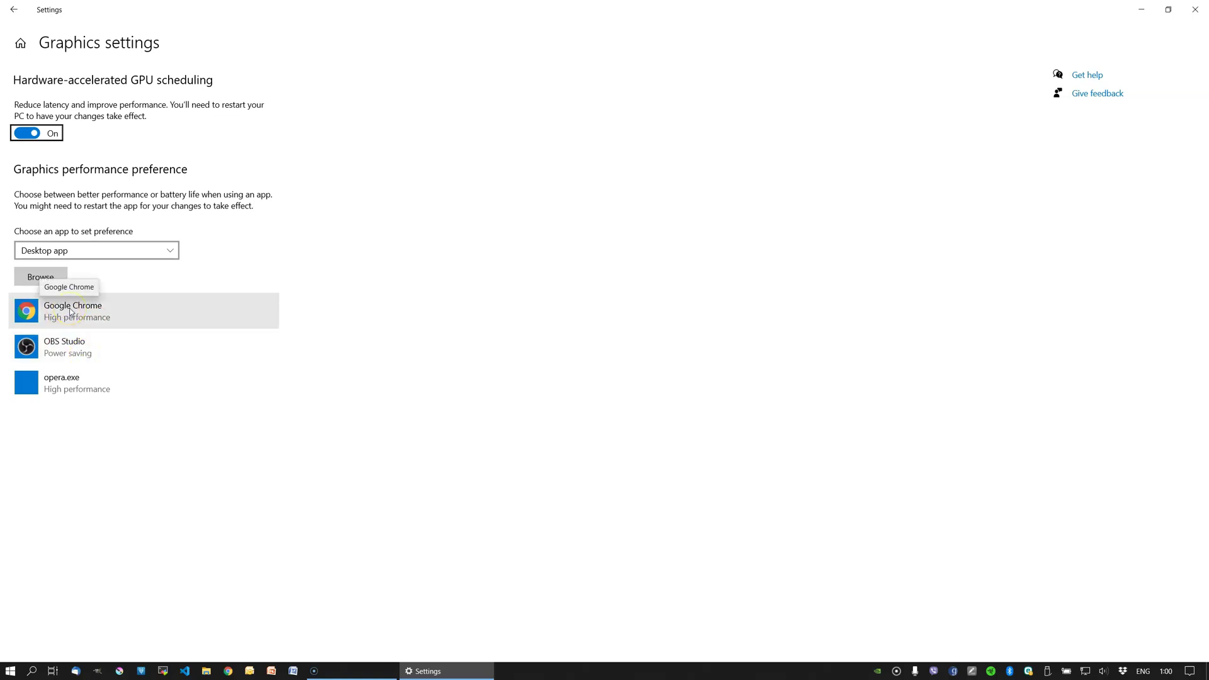
click(48, 280)
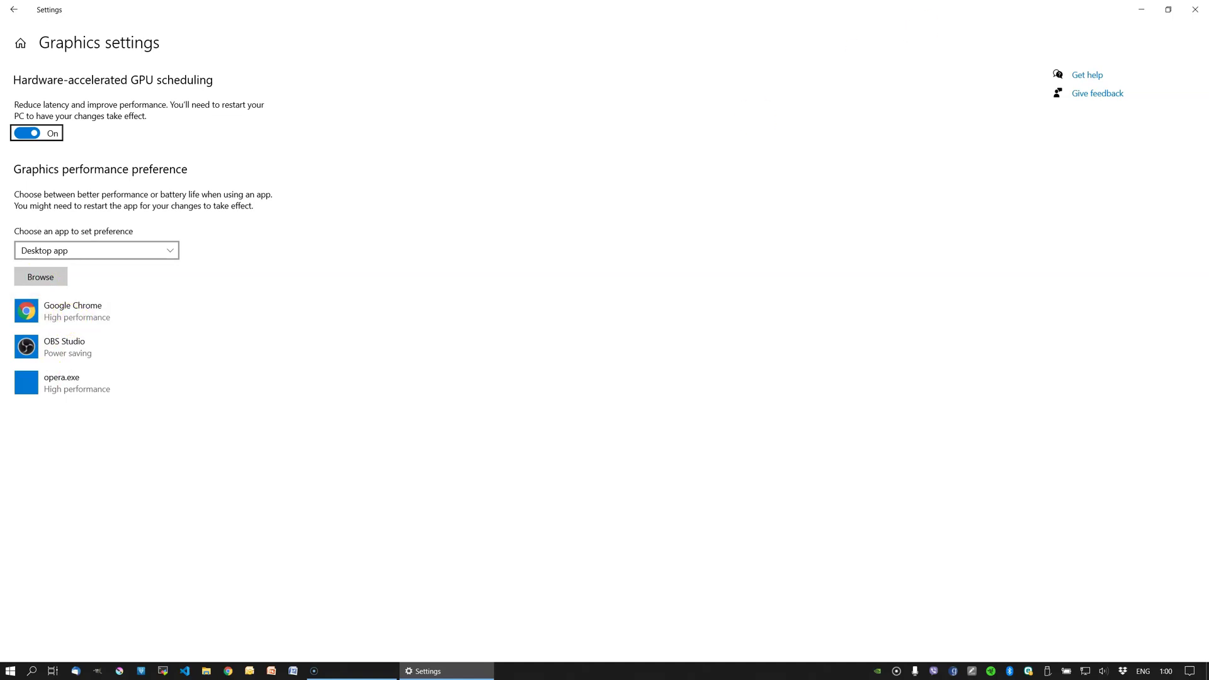
- Inspect the target path in the Chrome desktop shortcut's Properties dialog
click(1141, 8)
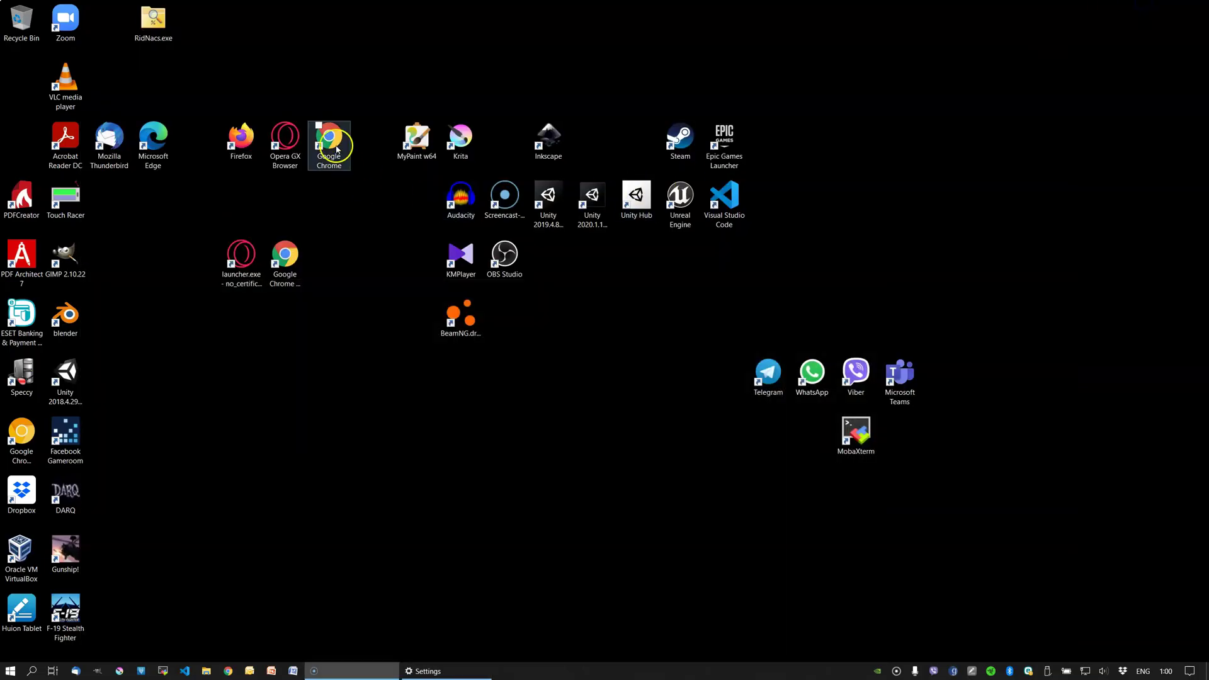
click(330, 144)
right_click(334, 144)
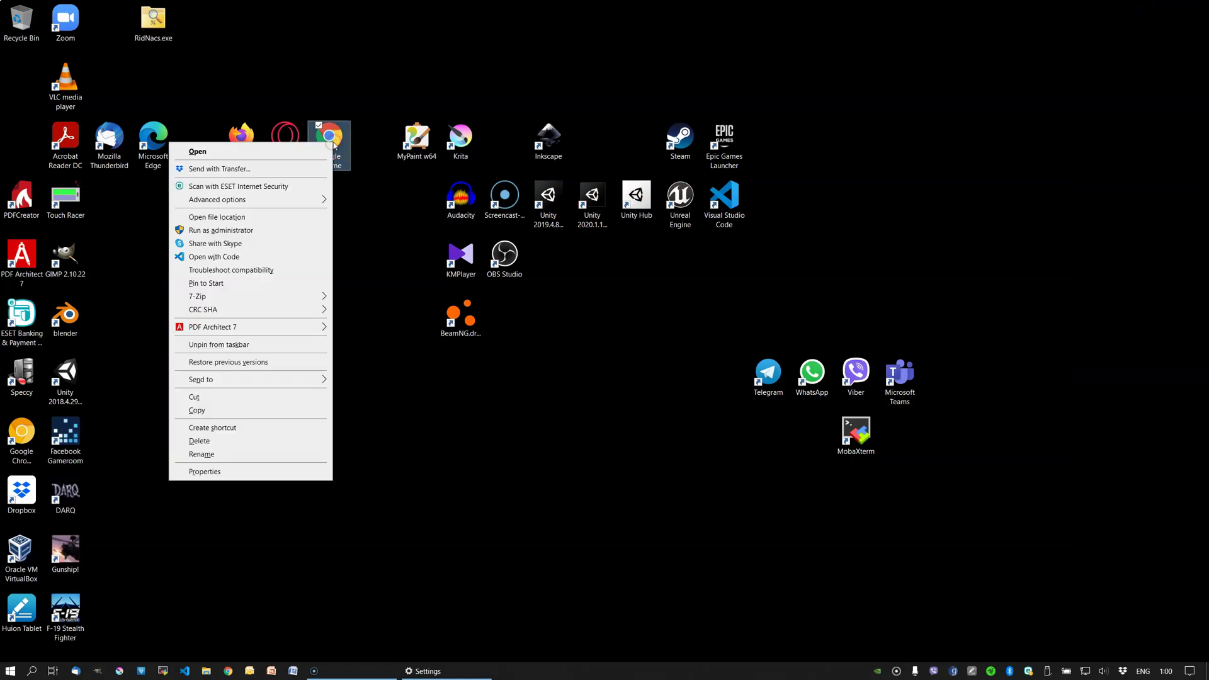
click(204, 472)
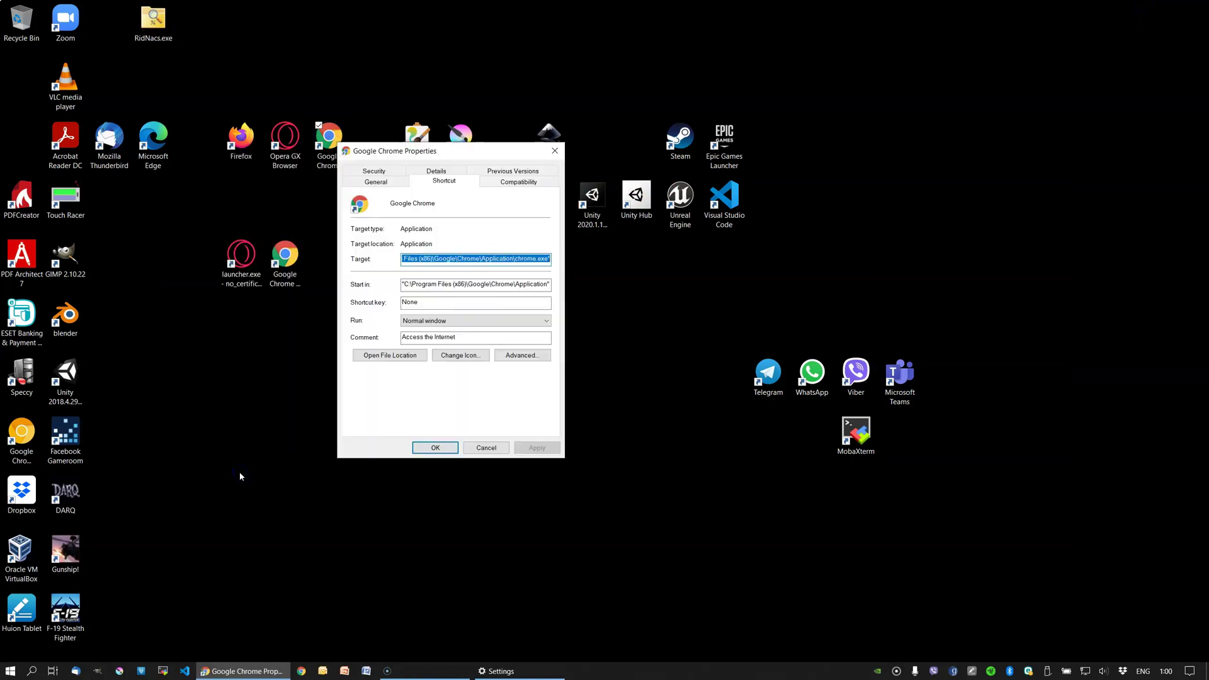
click(463, 259)
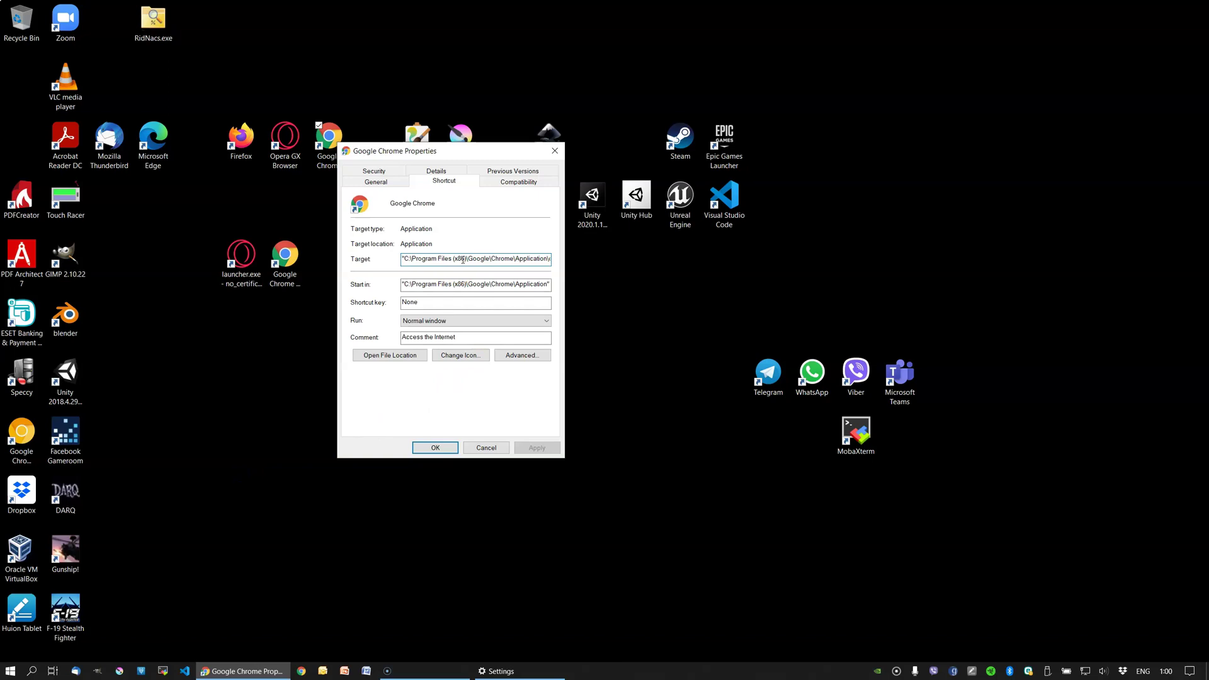
key(End)
drag(453, 151, 665, 88)
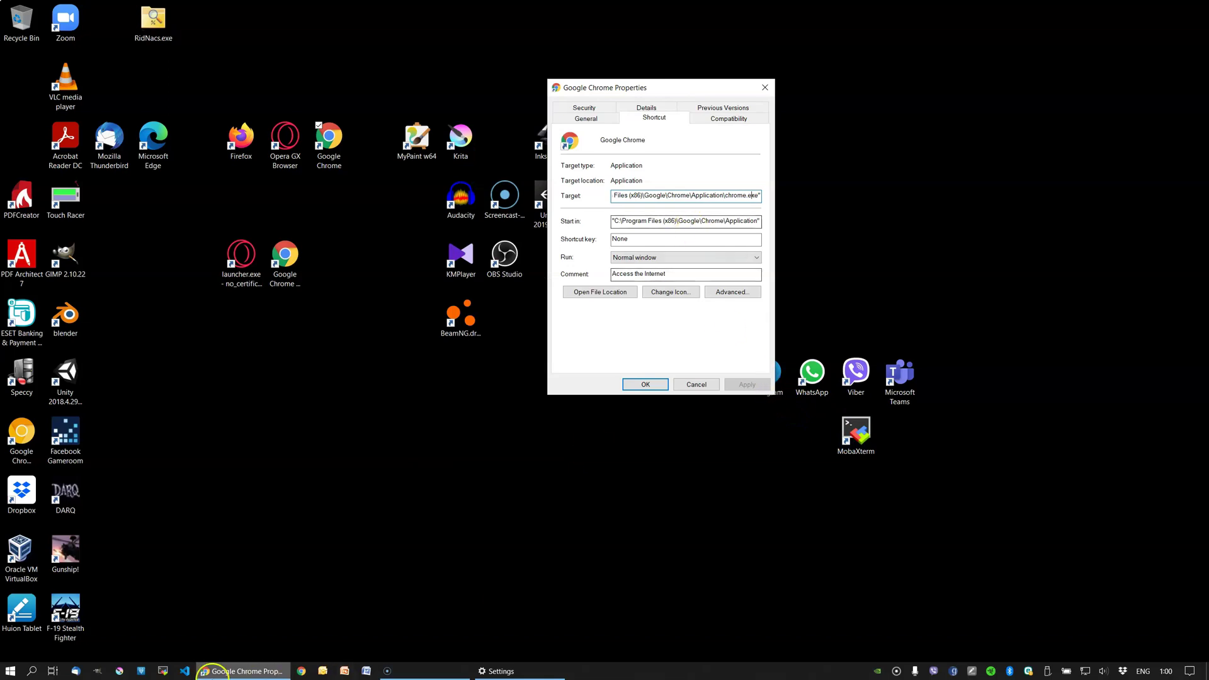
- Browse for an app in Graphics settings and navigate to C:\Program Files (x86)
click(495, 671)
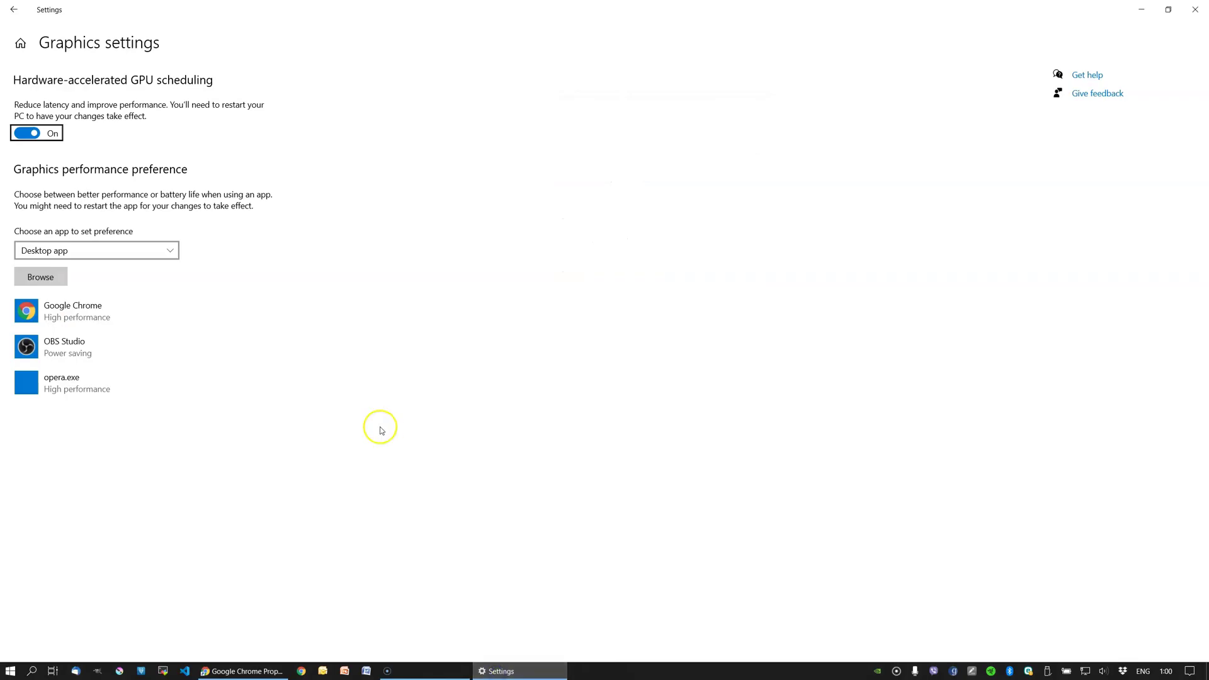
click(39, 277)
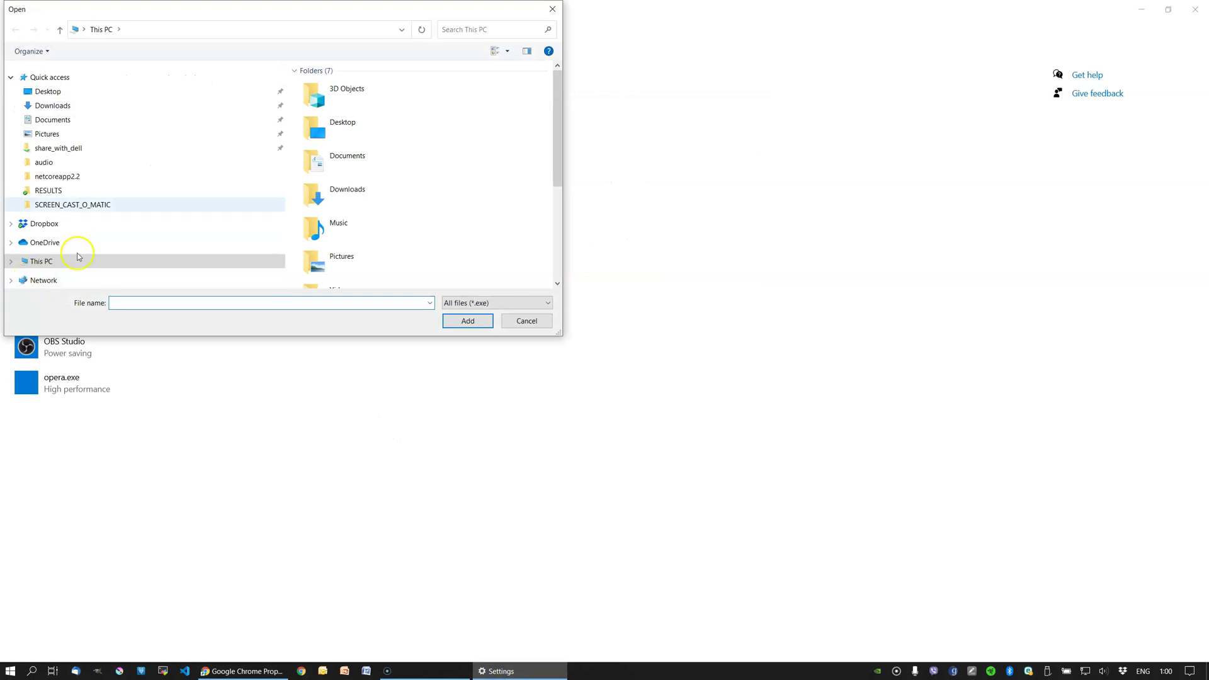
drag(315, 11, 415, 89)
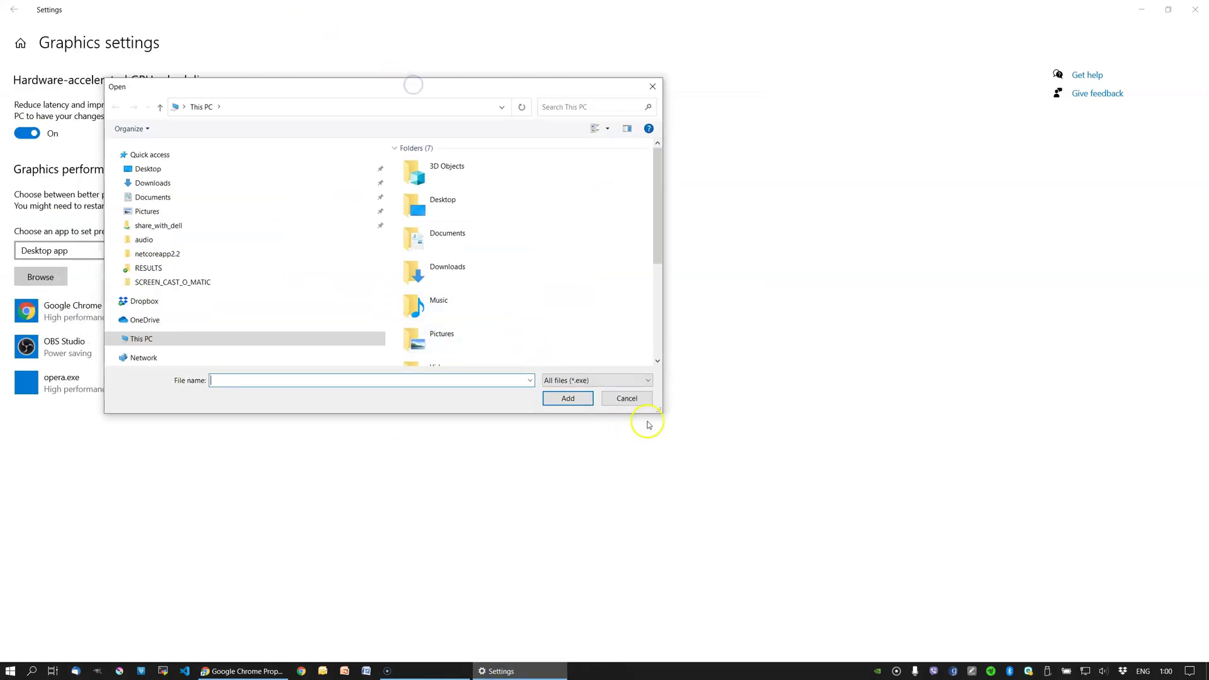
drag(661, 411, 930, 535)
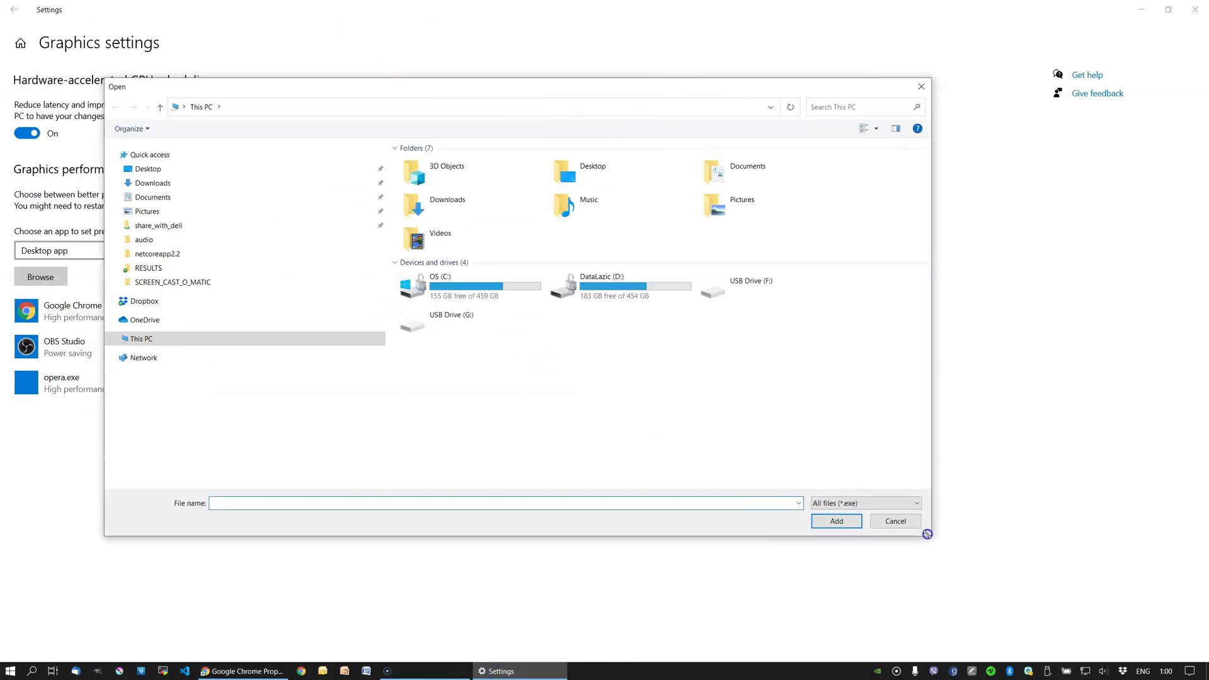
click(418, 291)
double_click(419, 290)
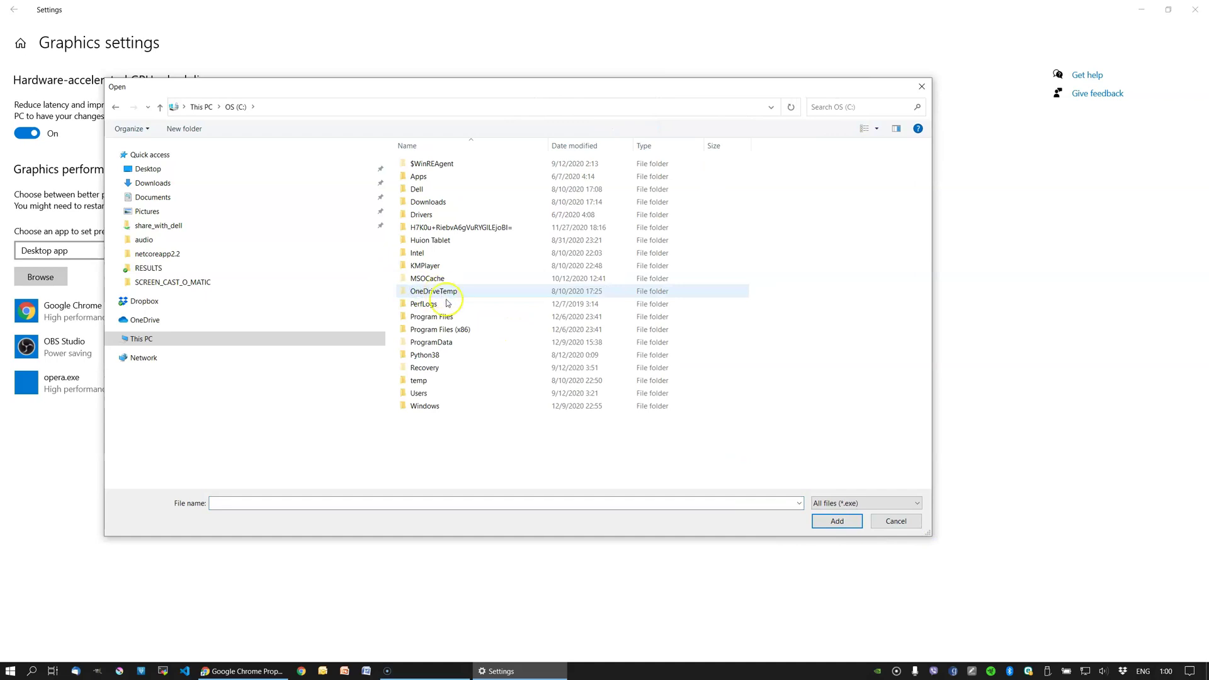
click(455, 331)
double_click(455, 331)
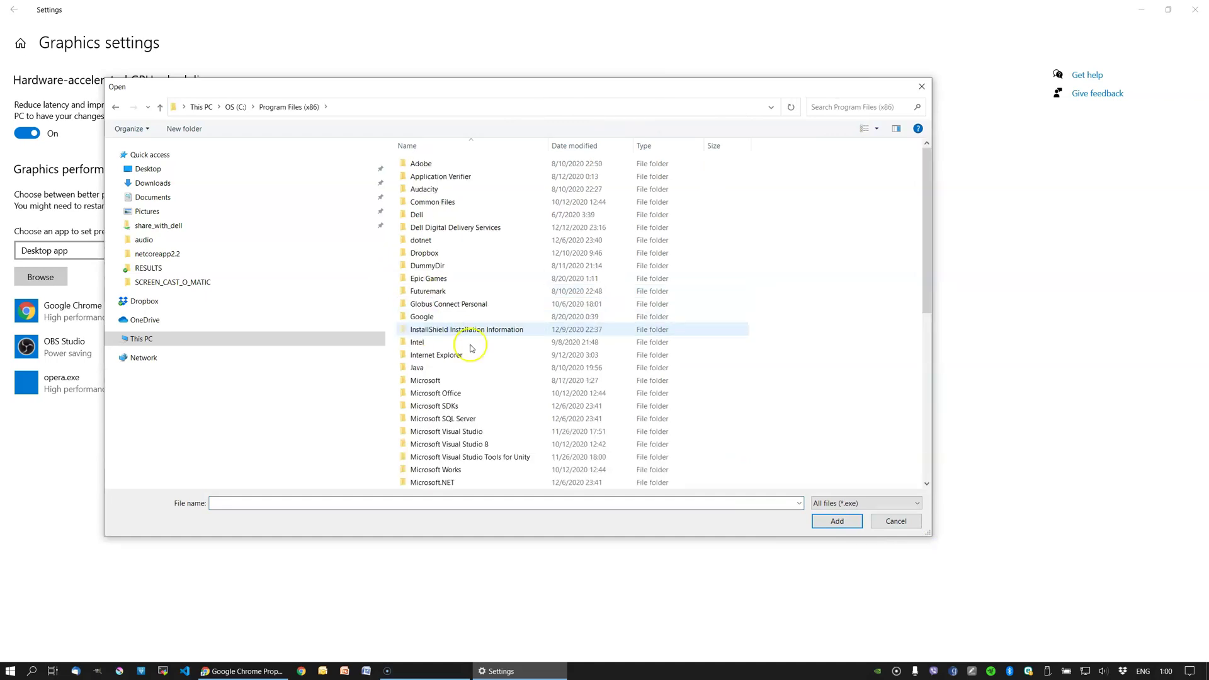
- Recheck Chrome's target path, then add chrome.exe from Google\Chrome\Application
click(243, 671)
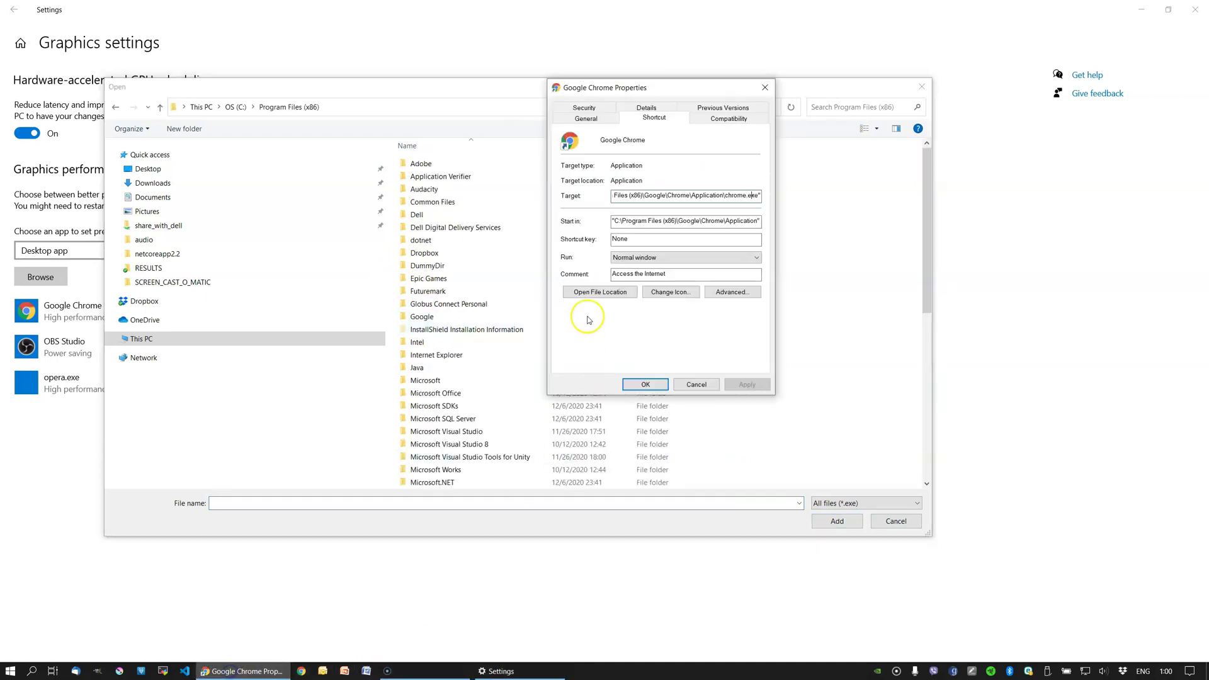
click(684, 195)
click(527, 90)
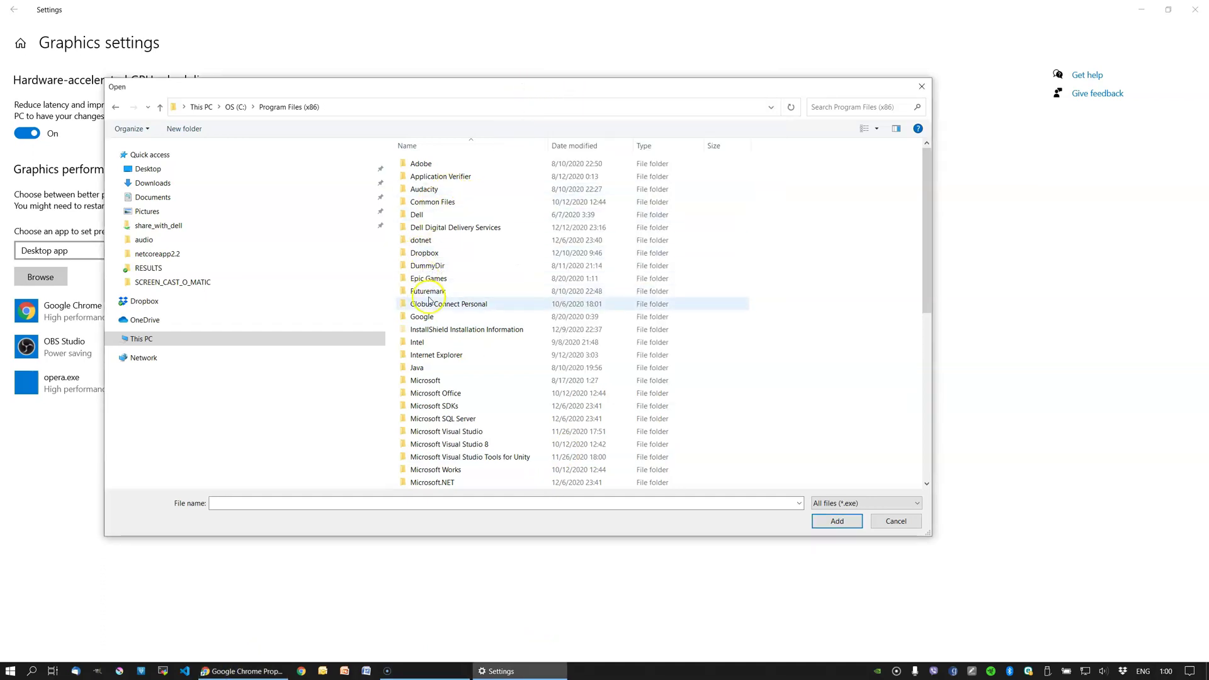
double_click(423, 317)
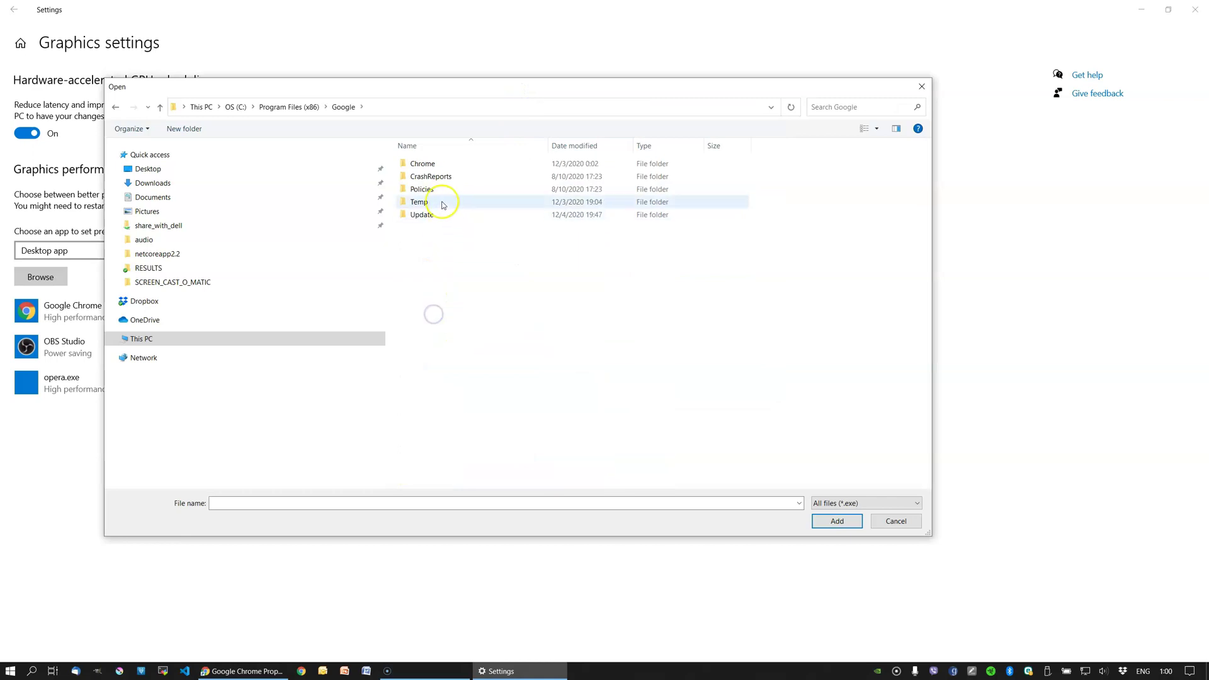
double_click(423, 163)
double_click(429, 164)
click(431, 190)
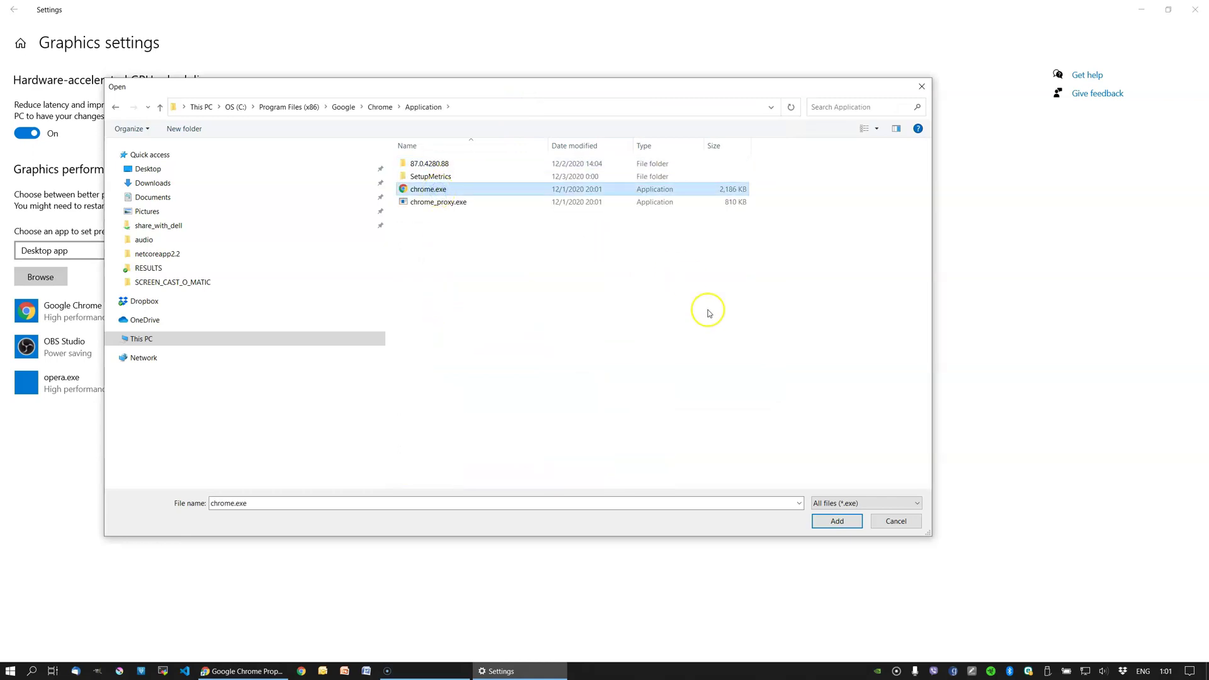
click(837, 521)
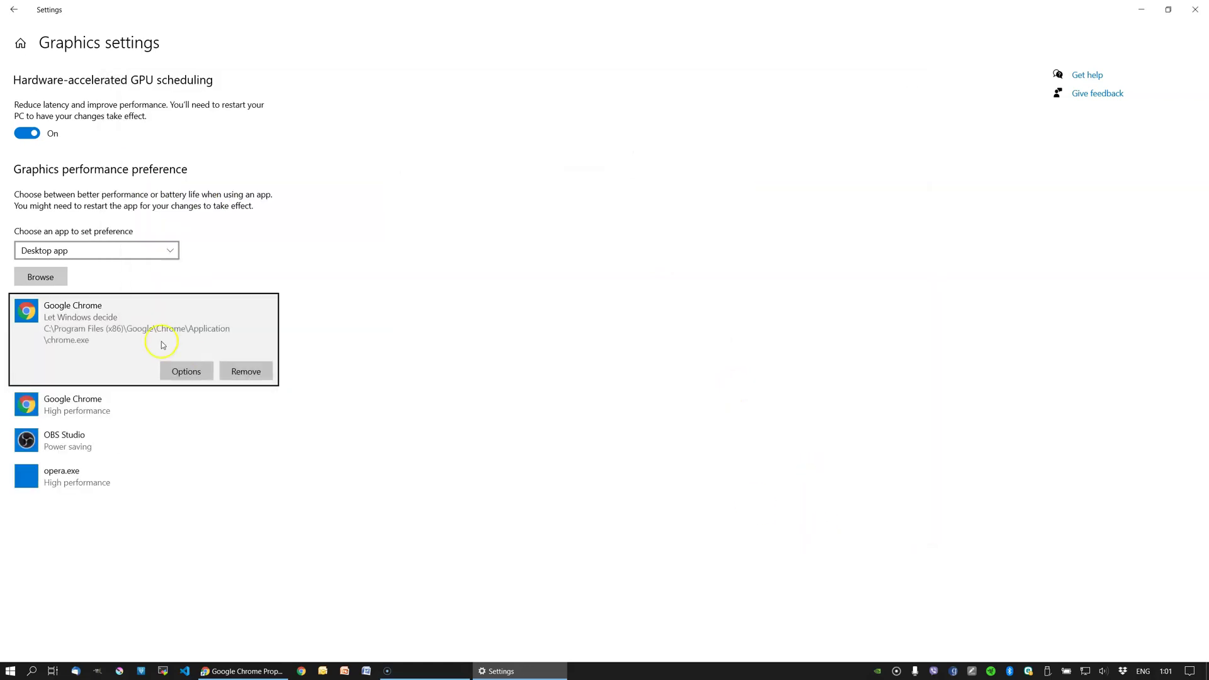
- Save the new chrome.exe entry as High performance (NVIDIA GeForce MX330) and close Settings
click(186, 372)
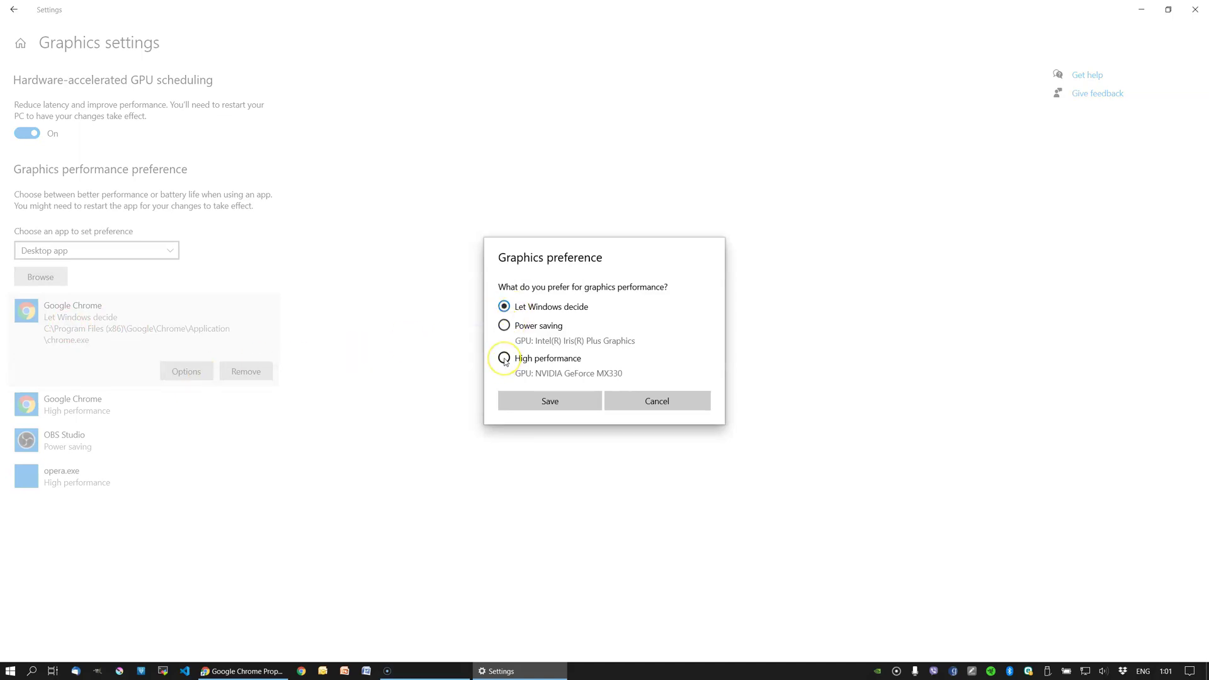
click(551, 401)
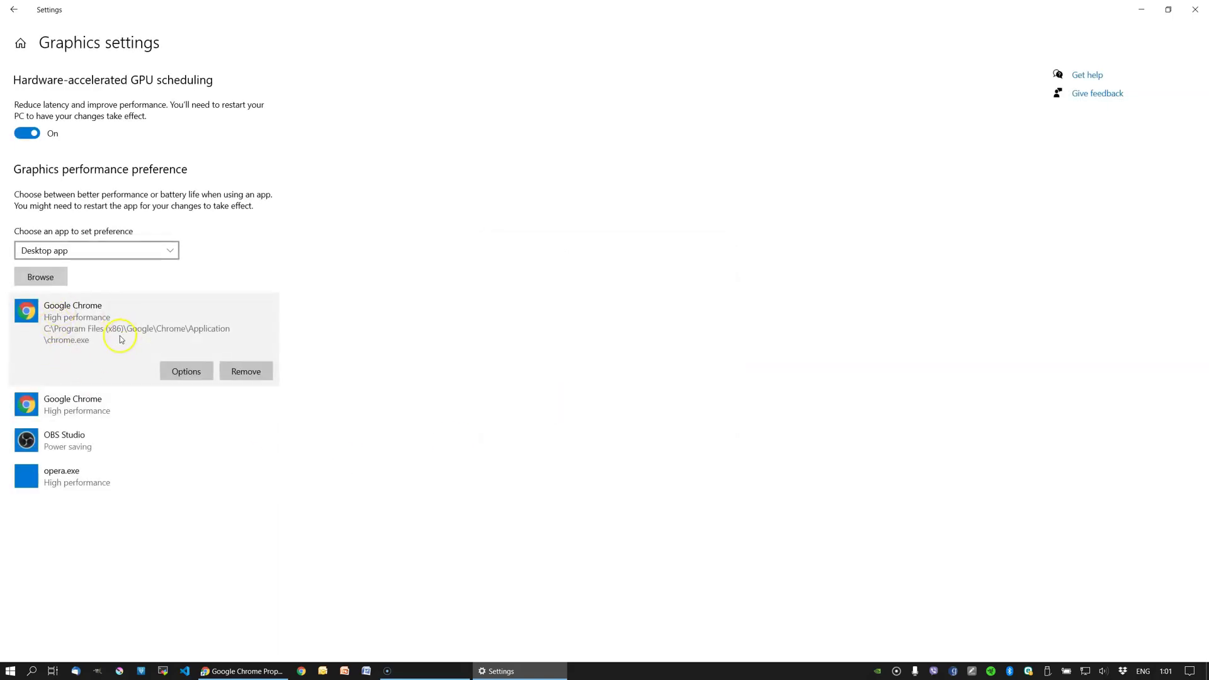
click(1195, 9)
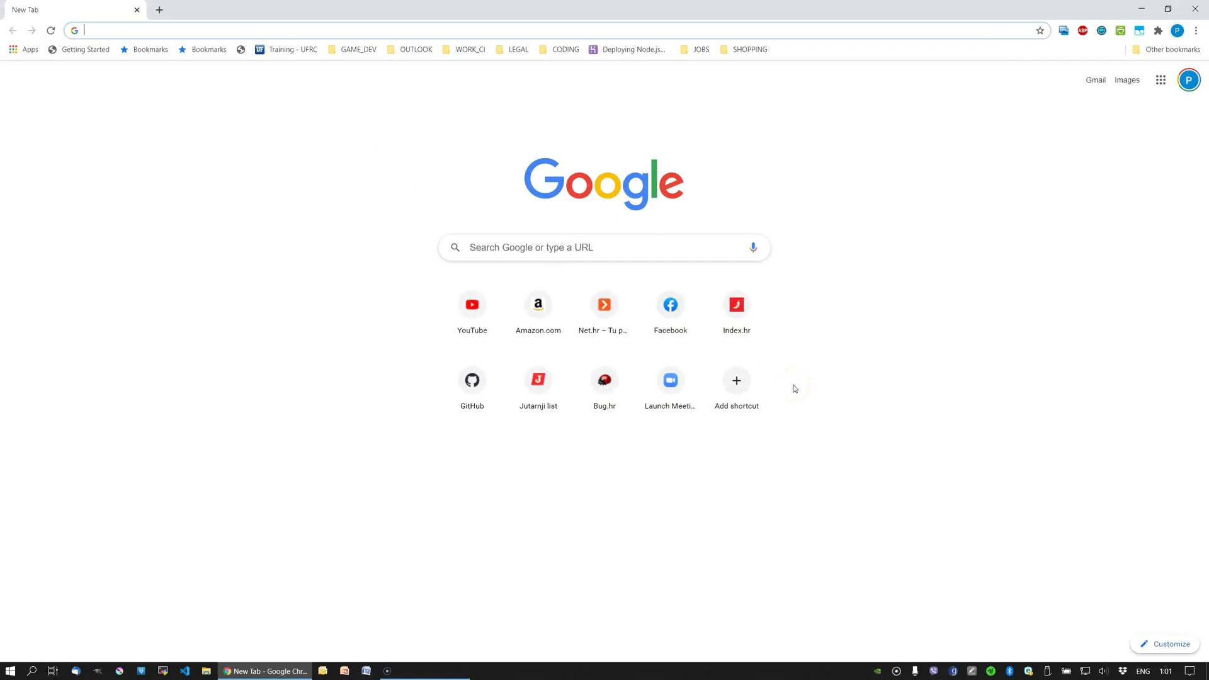
- Enable Display GPU Activity Icon in Notification Area, then confirm chrome.exe runs on the GeForce MX330
right_click(877, 671)
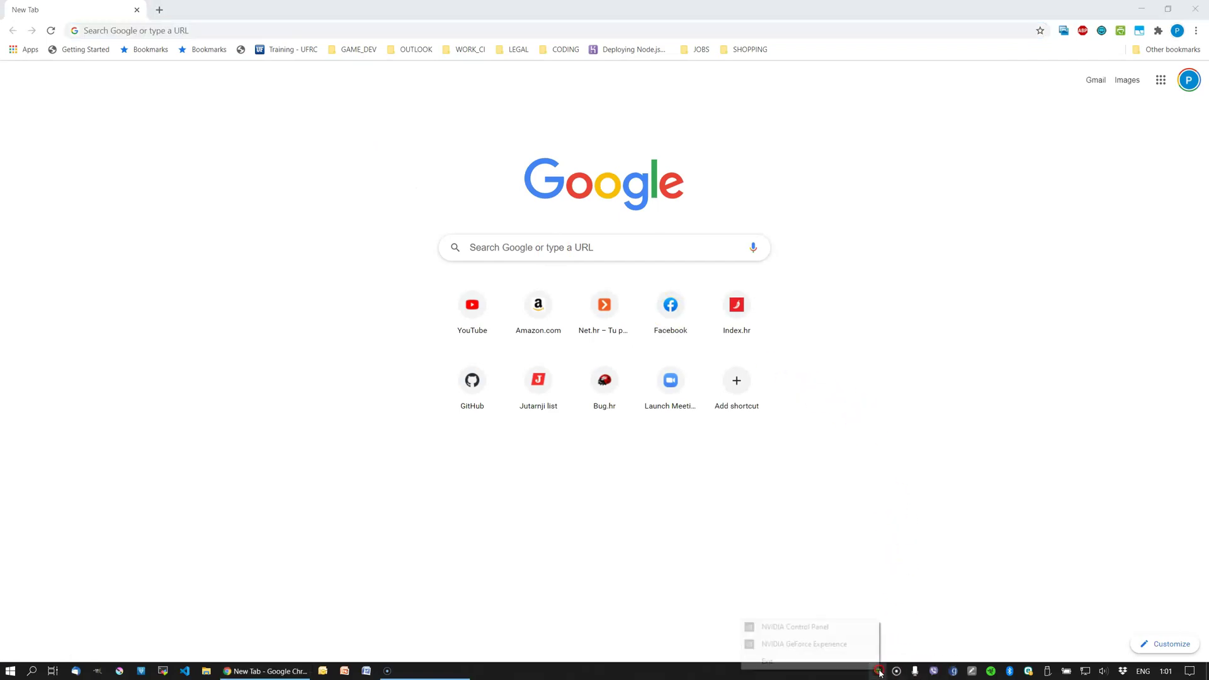
click(836, 629)
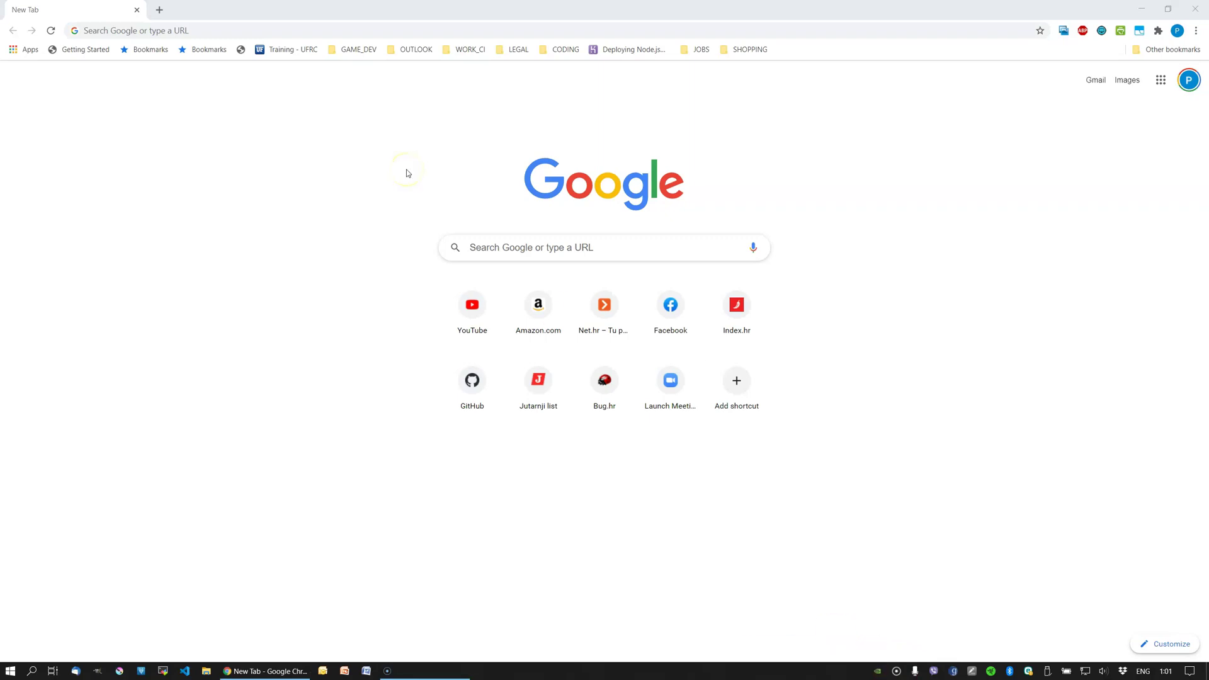
right_click(877, 671)
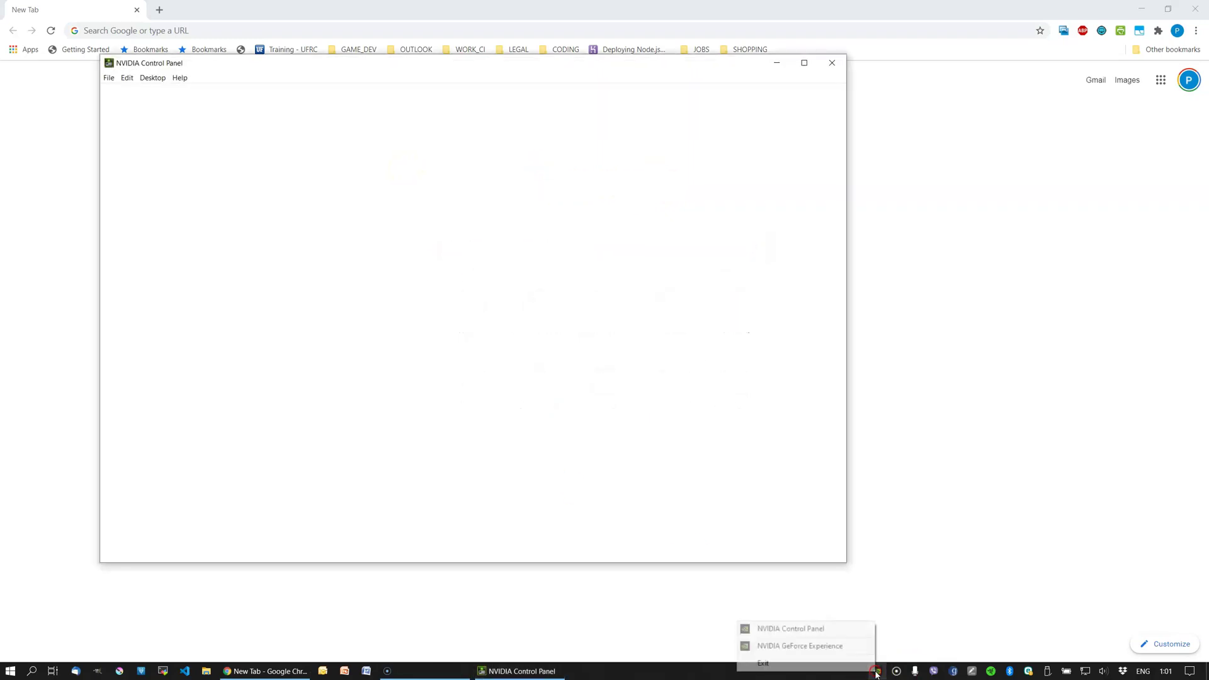
click(151, 77)
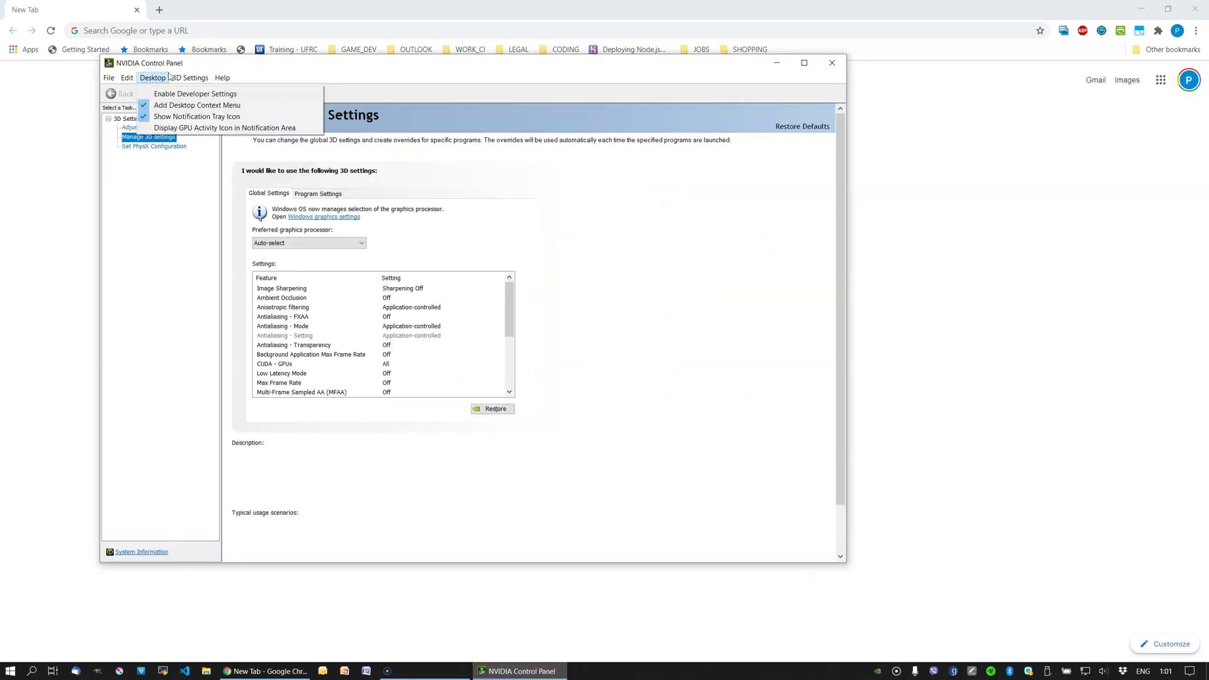
click(176, 129)
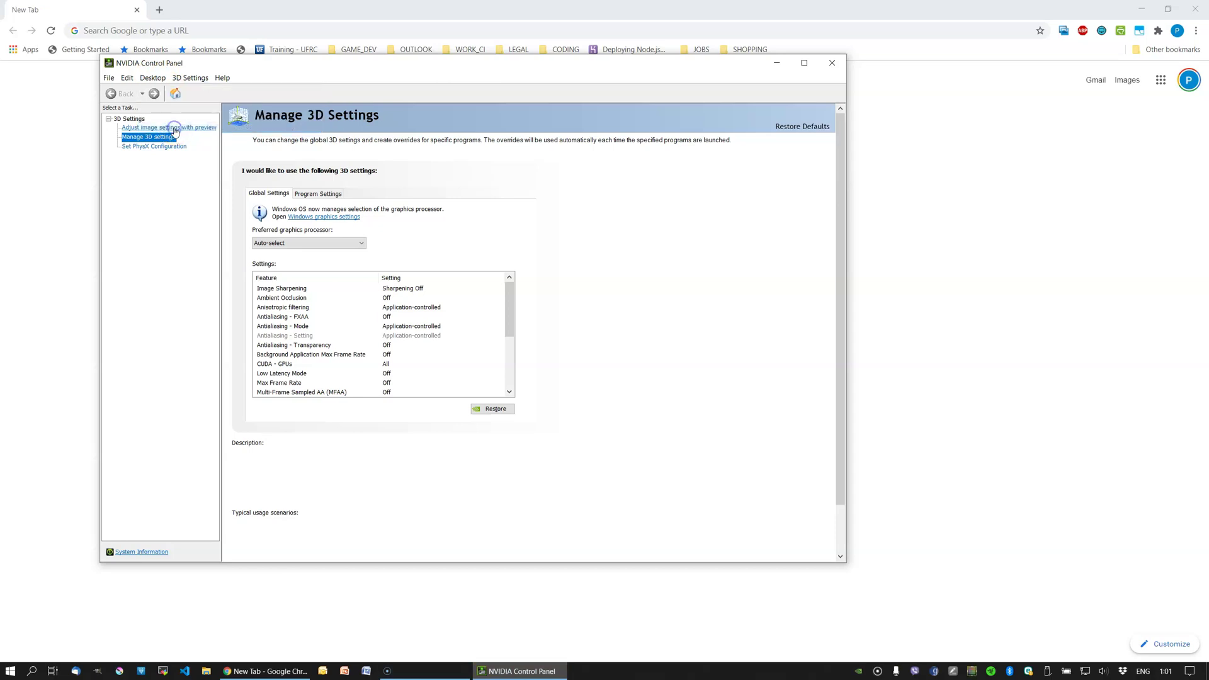
click(831, 63)
click(971, 671)
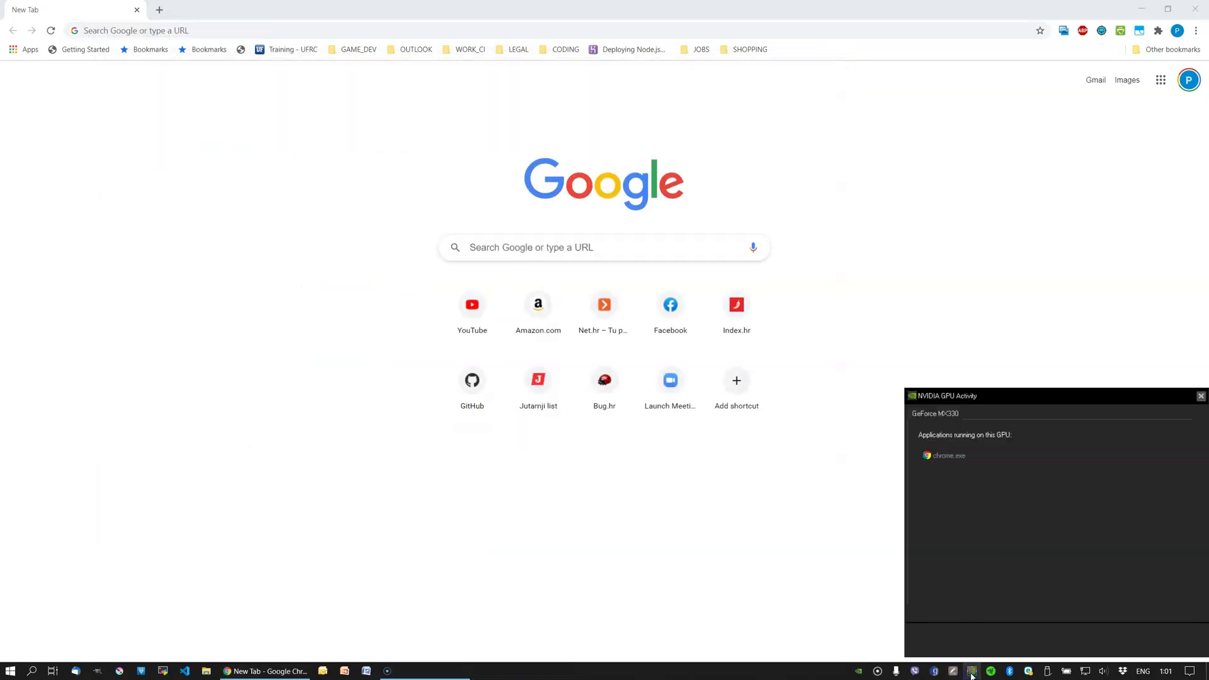
- Load chrome://gpu and highlight GL_RENDERER showing ANGLE (NVIDIA GeForce MX330 Direct3D11)
click(1201, 396)
click(170, 32)
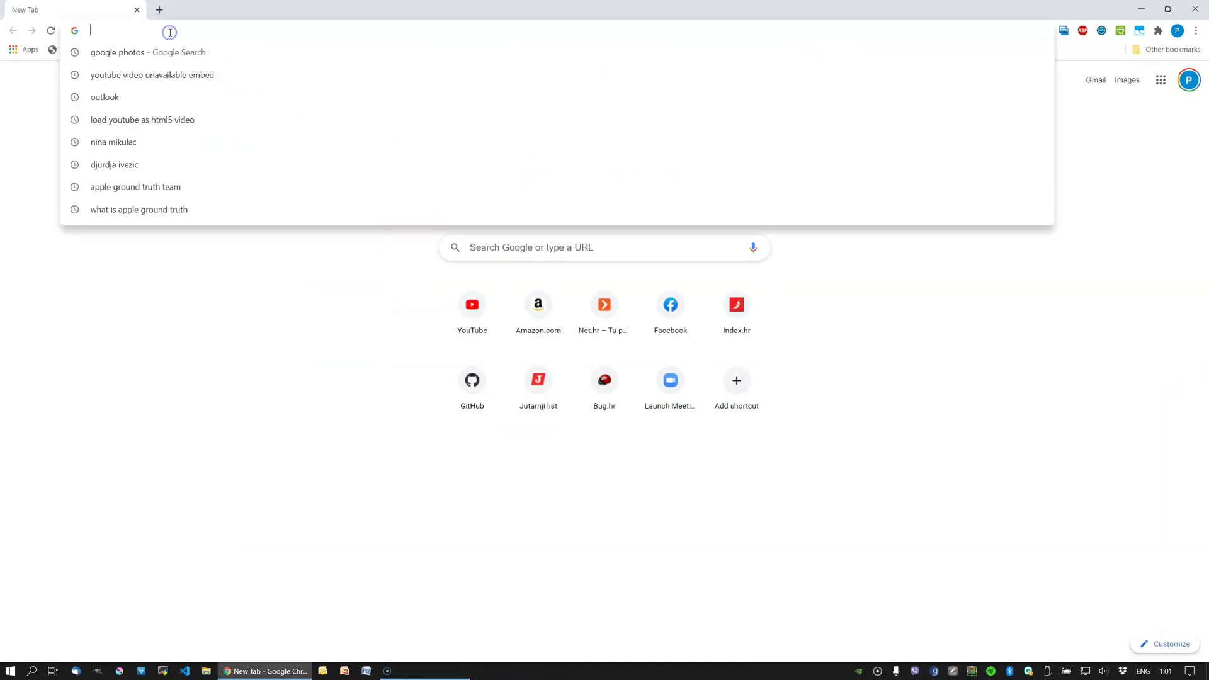
text(chrome://gpo)
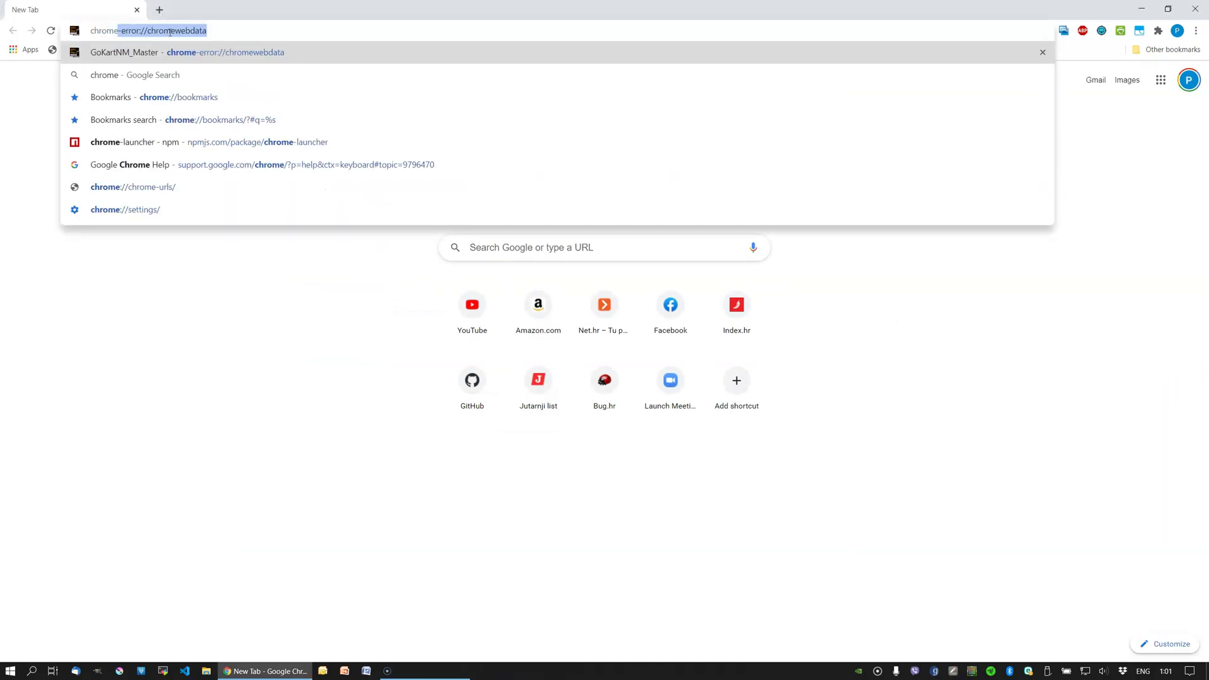
key(BackSpace)
text(u)
key(Return)
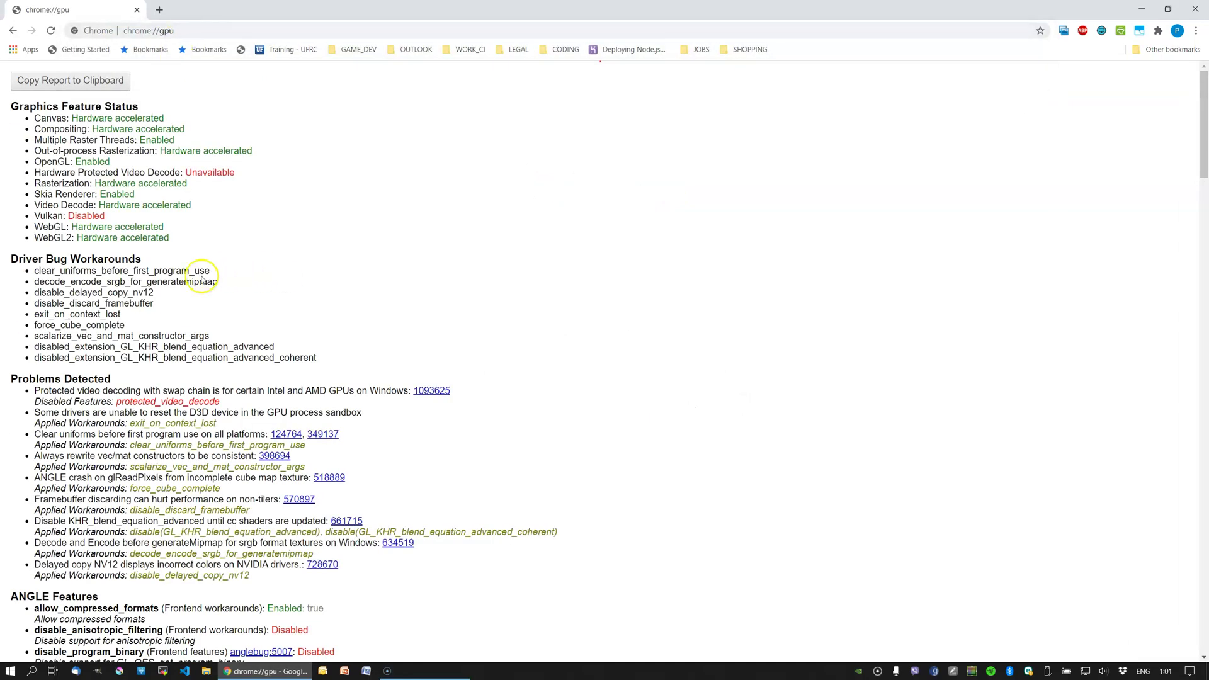
scroll(189, 274, down, 5)
scroll(189, 275, down, 5)
scroll(179, 280, down, 4)
scroll(180, 281, down, 5)
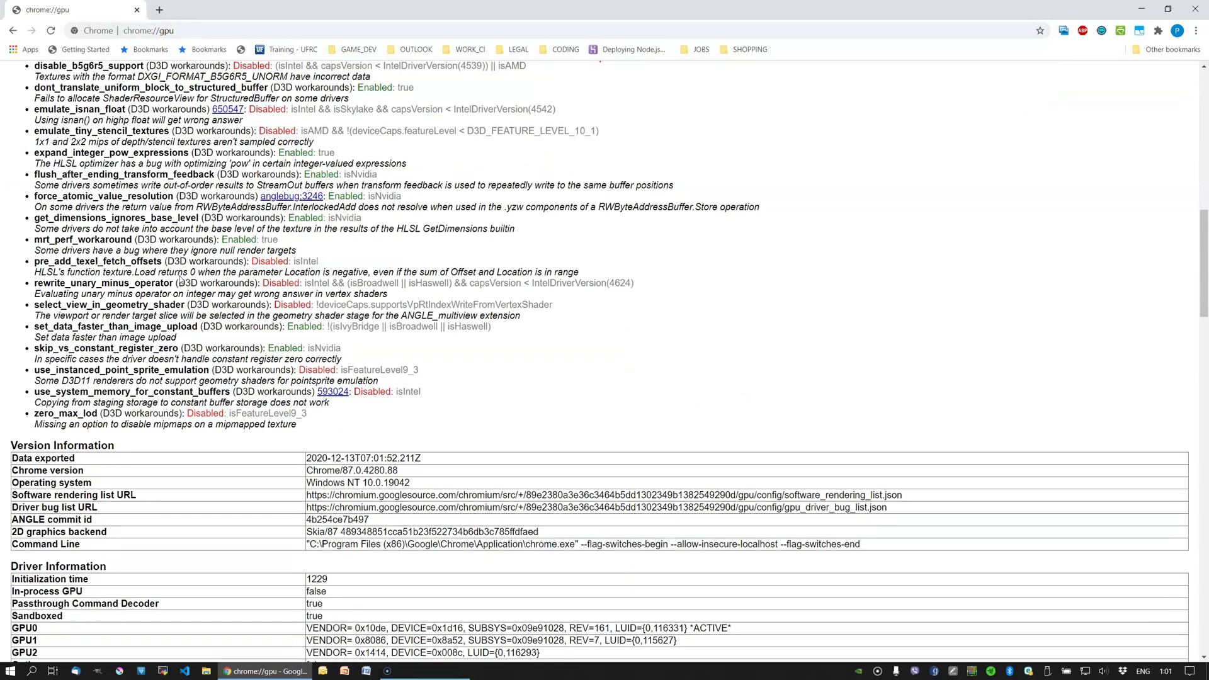
scroll(180, 281, down, 5)
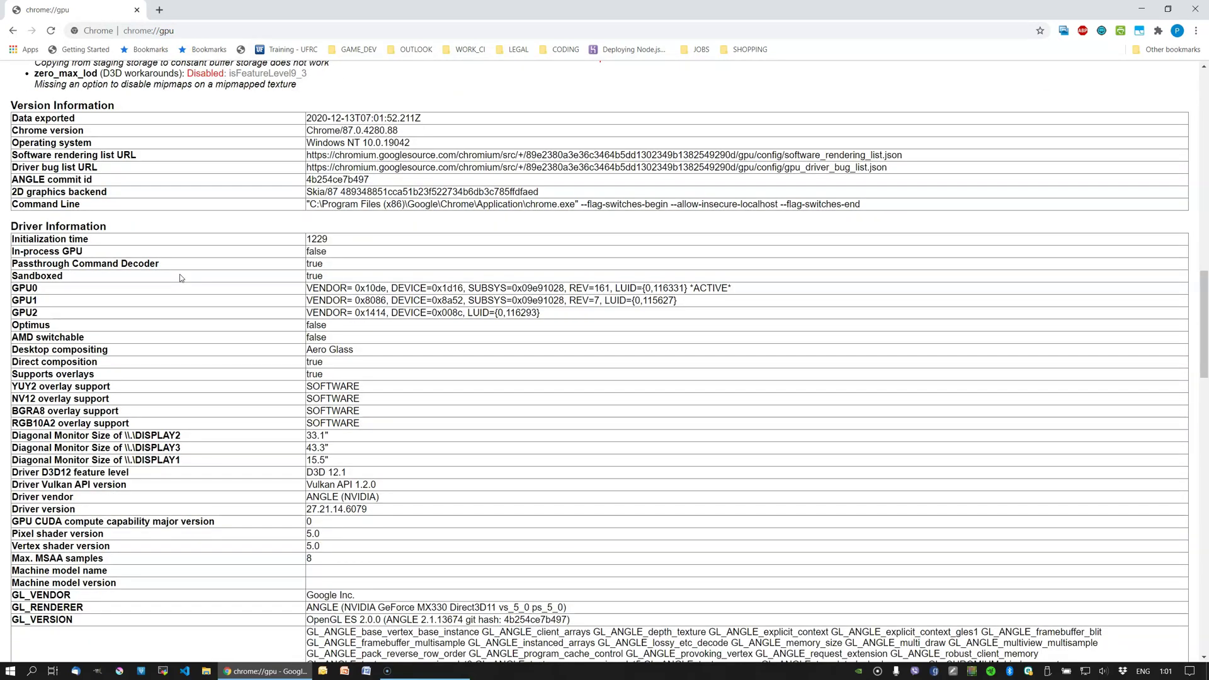
scroll(181, 275, down, 3)
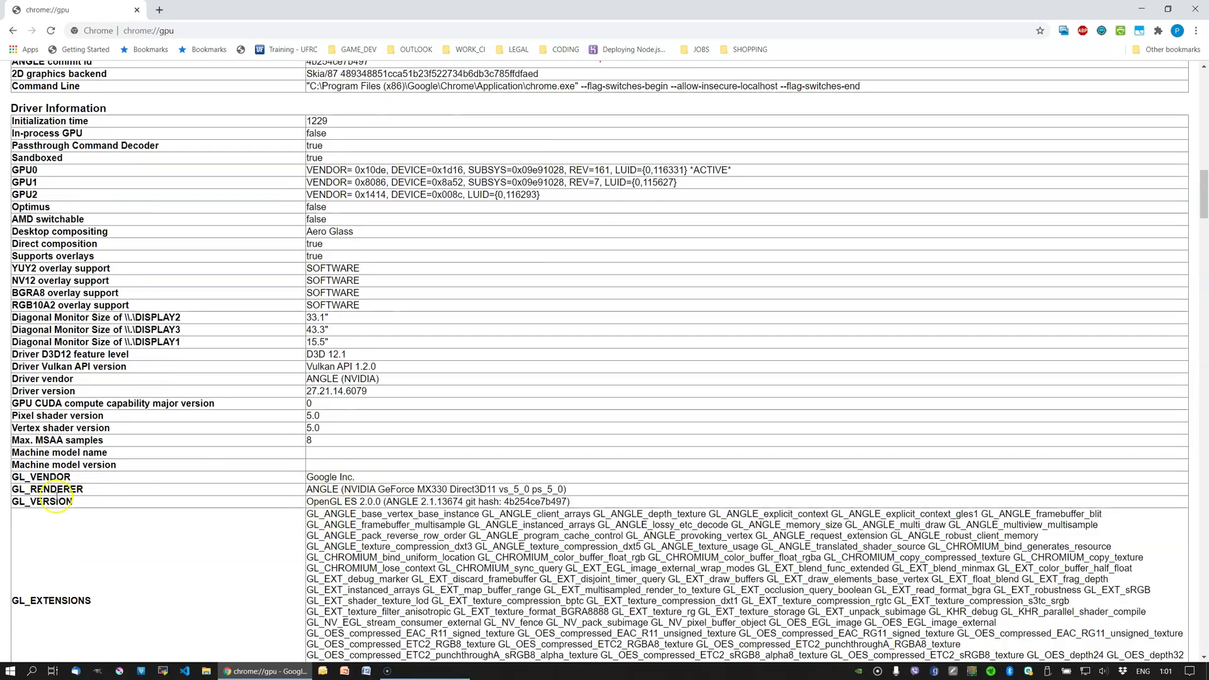
drag(12, 488, 589, 489)
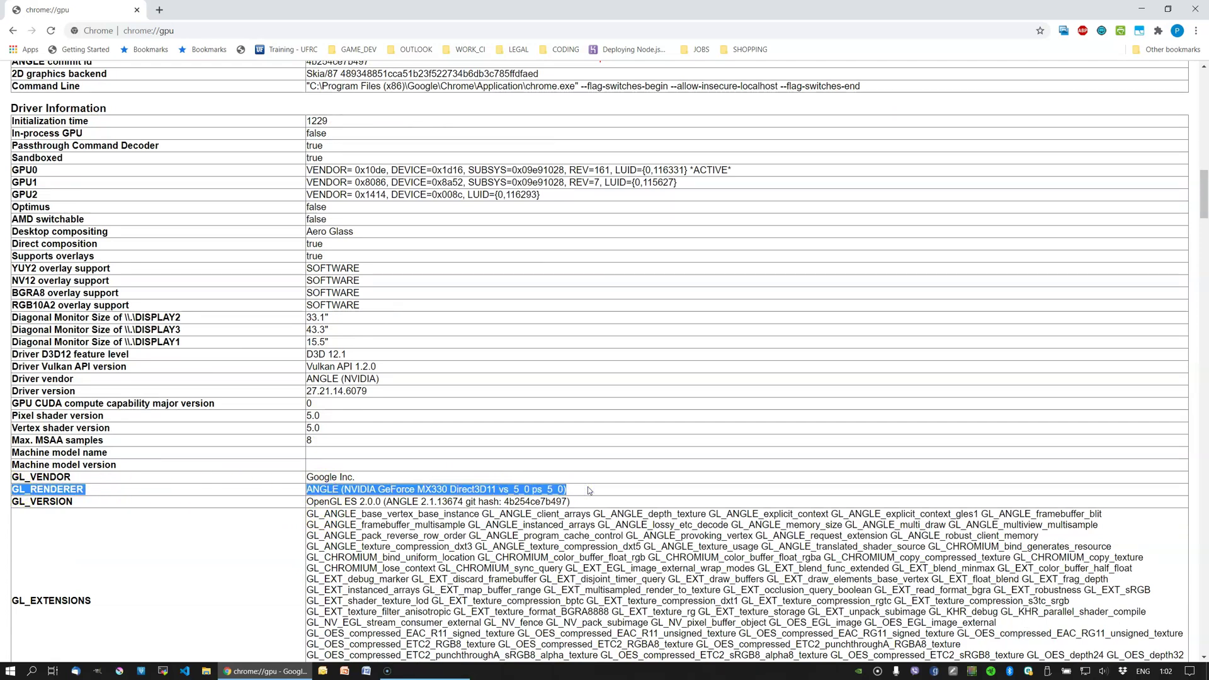